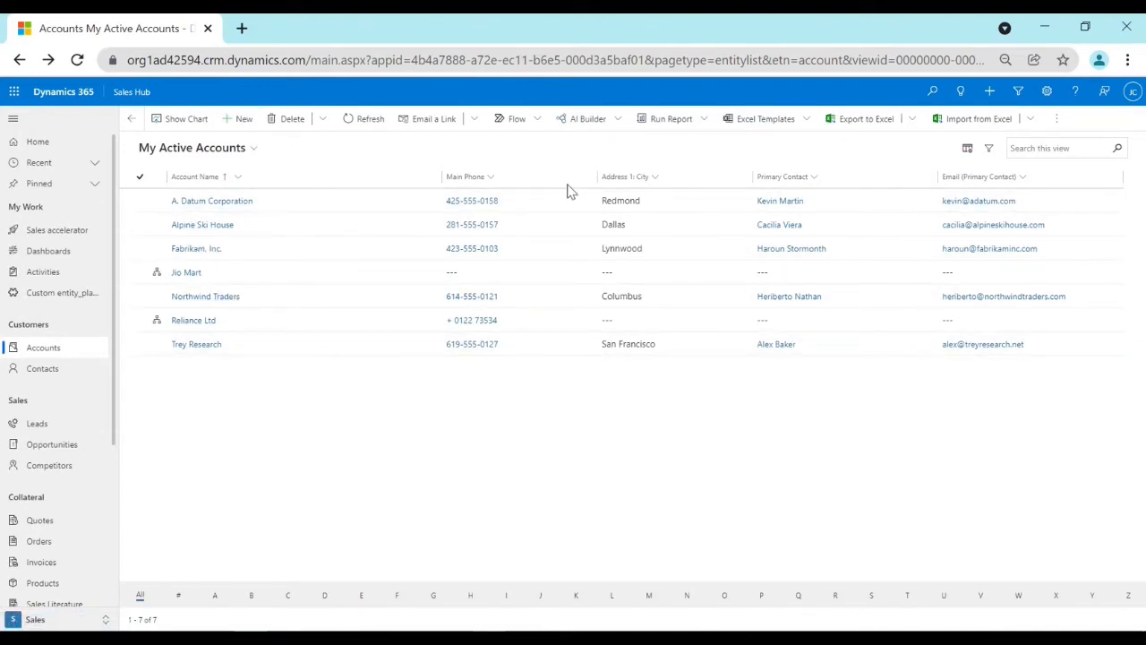
Open the Reliance Ltd account record from the list of active accounts.
left_click(198, 326)
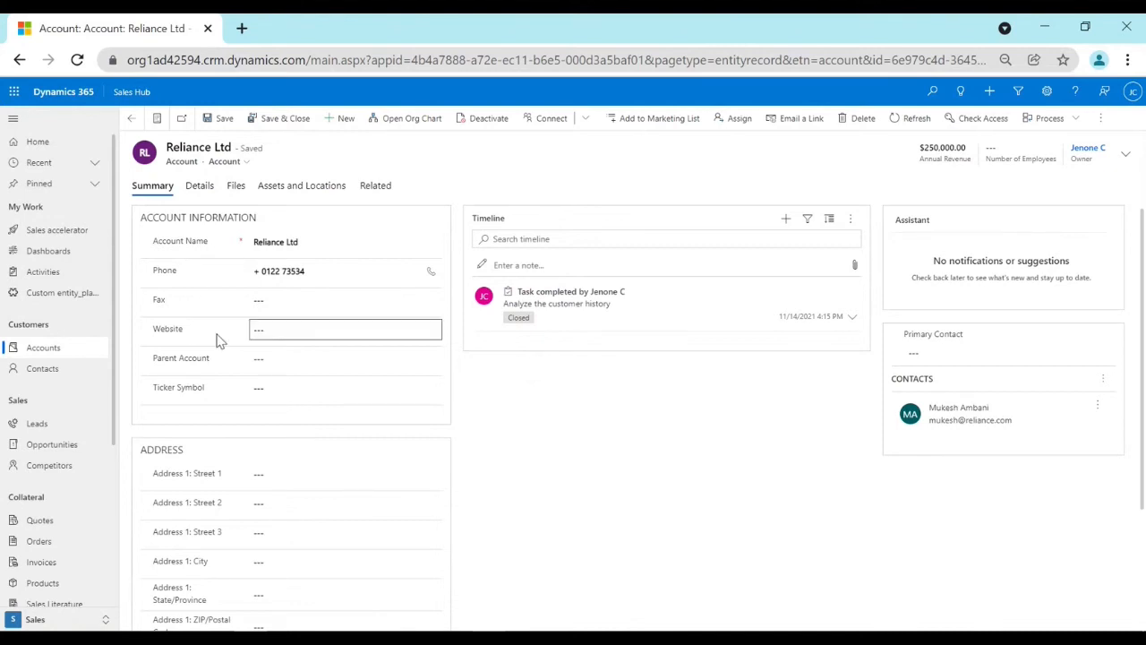
scroll(344, 552, "down", 1)
scroll(336, 511, "up", 1)
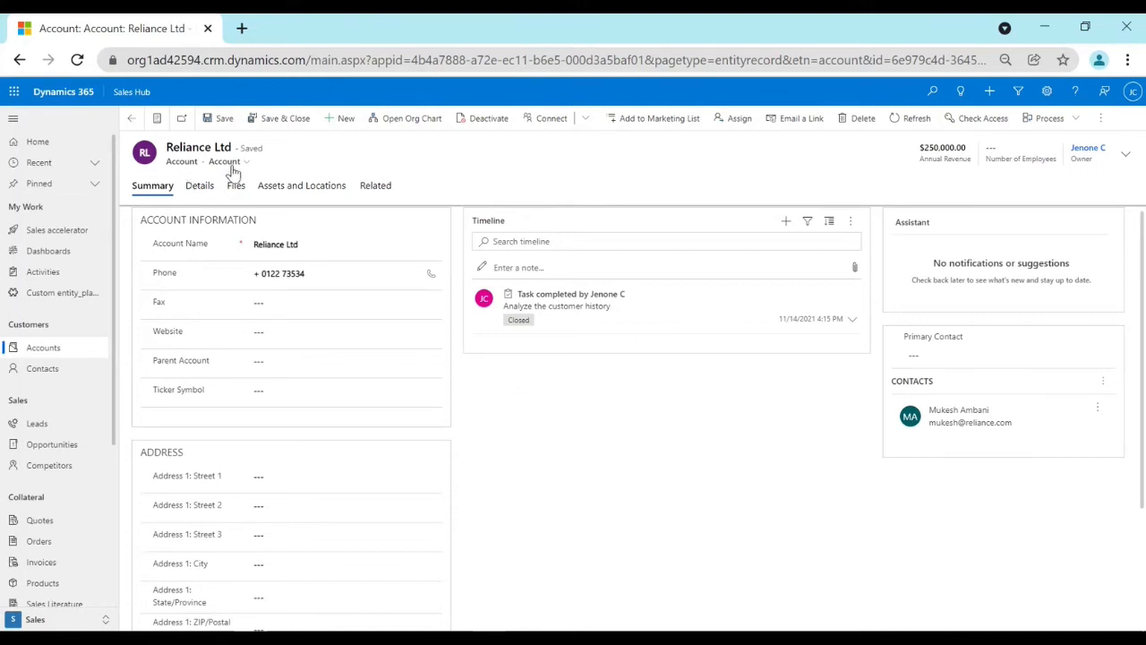
Examine the account information and address fields in the account's summary, along with its details section.
left_click(259, 303)
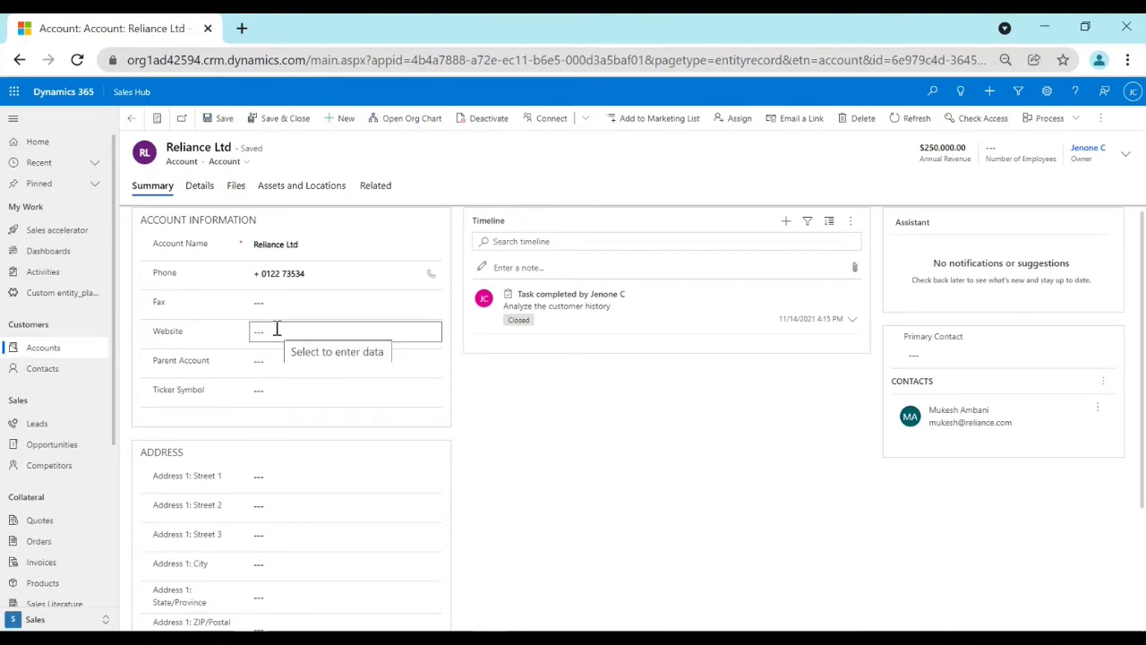
scroll(276, 333, "down", 1)
scroll(185, 343, "up", 1)
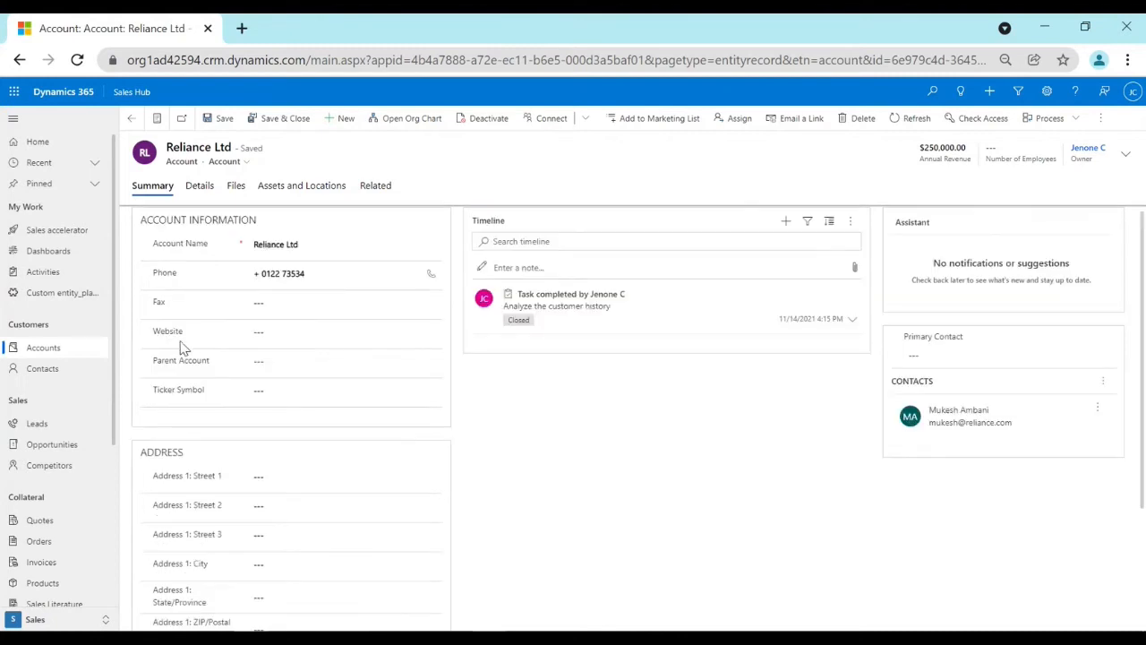
left_click(268, 334)
left_click(215, 388)
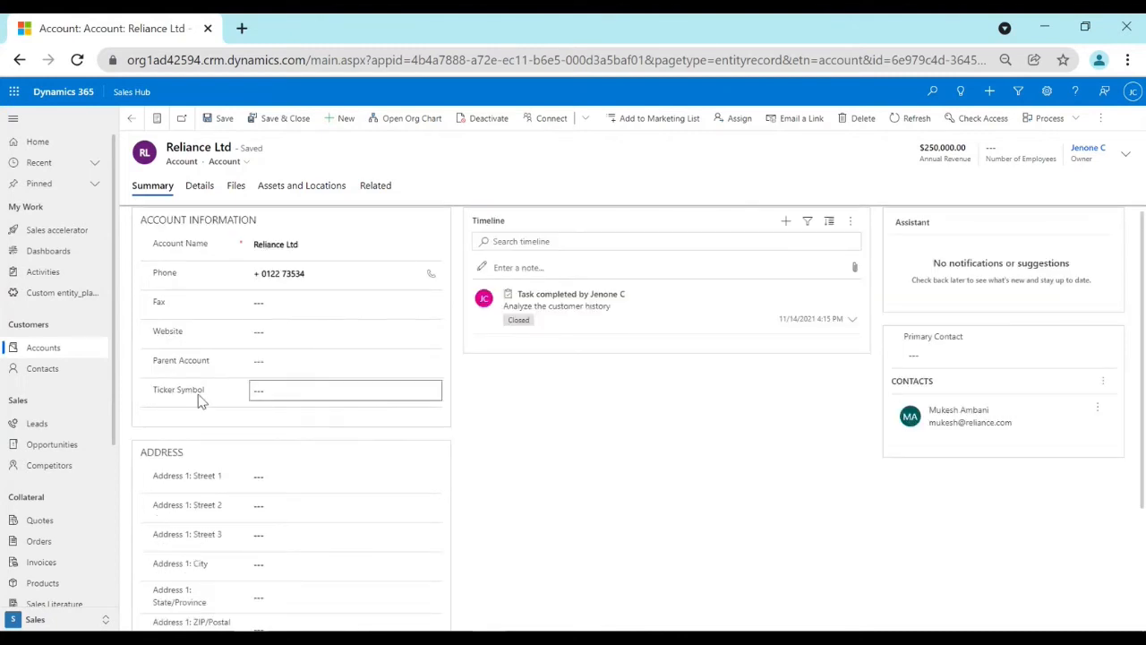
scroll(248, 532, "down", 3)
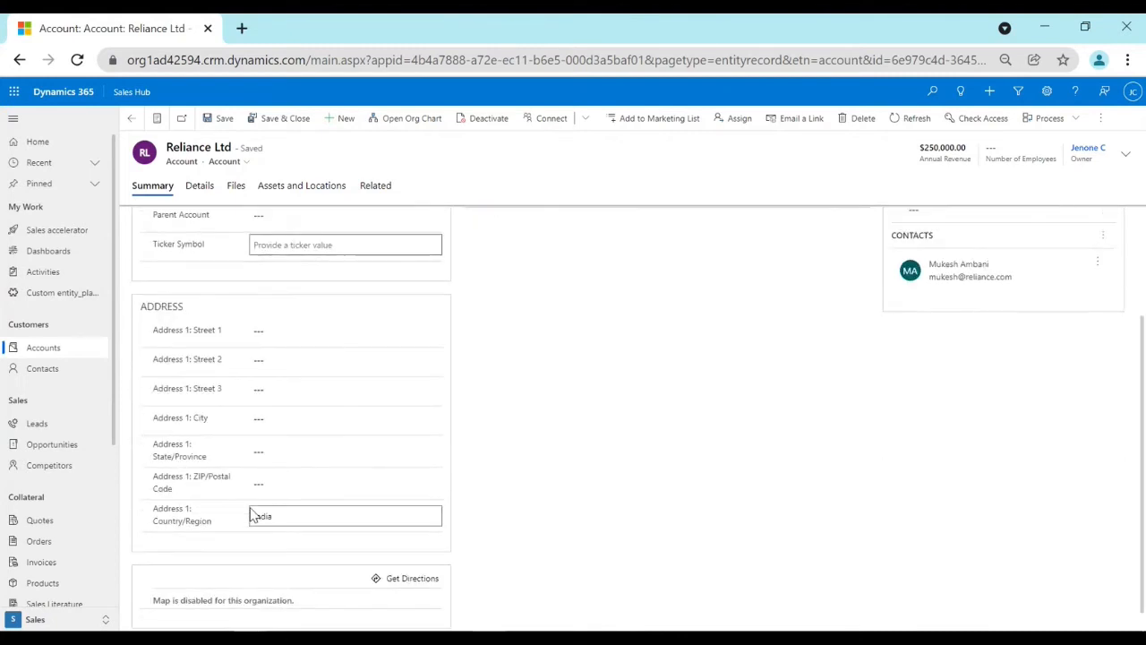
scroll(248, 516, "up", 3)
left_click(205, 188)
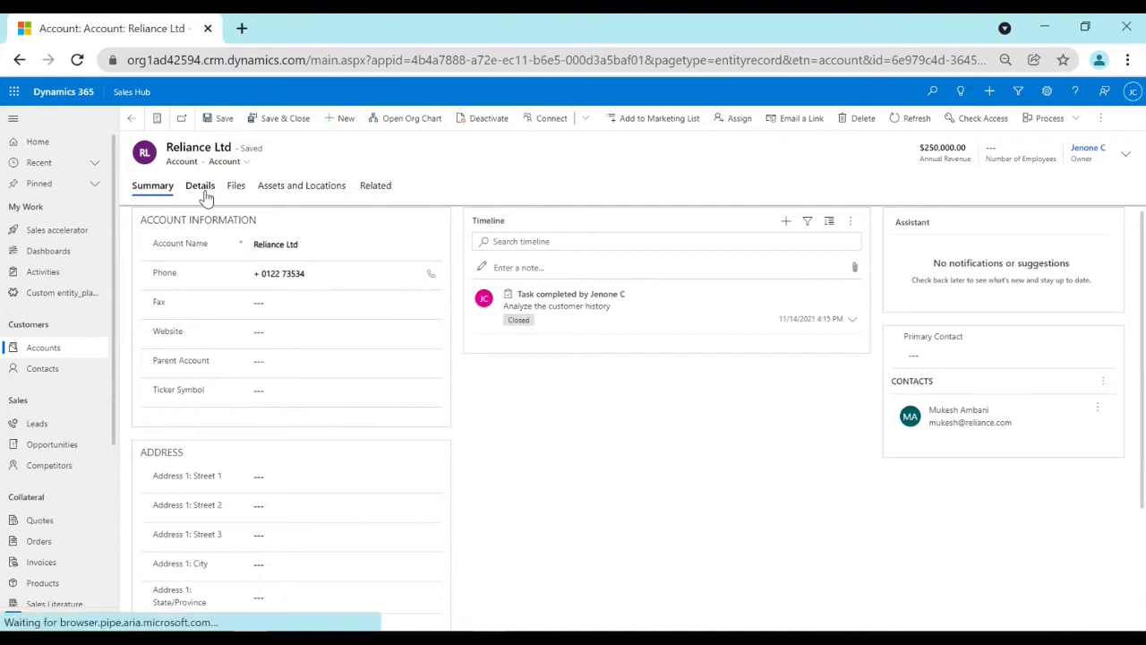
left_click(156, 190)
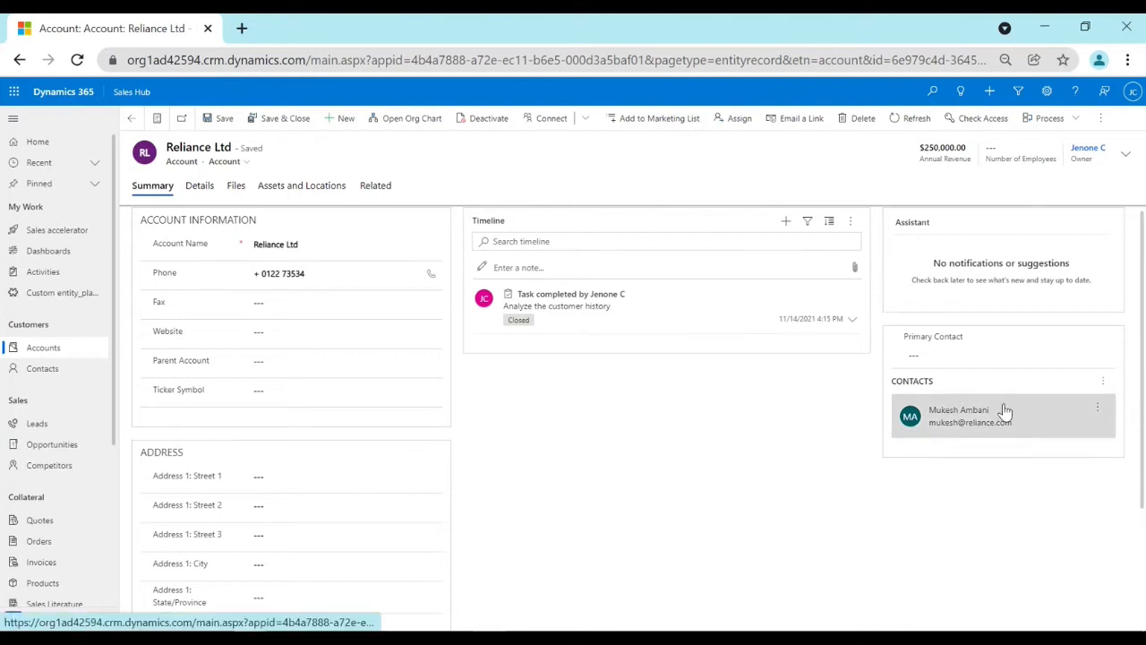
Start a new contact from the account's contacts list and enter the last name Test contact 2.
left_click(1096, 387)
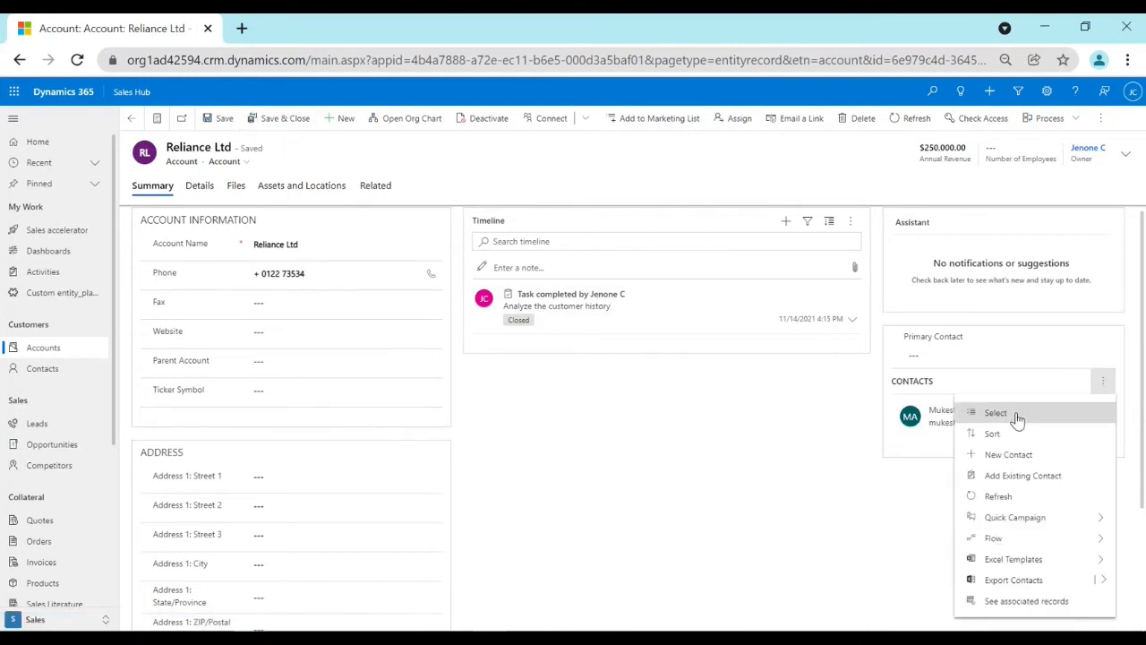
left_click(1015, 455)
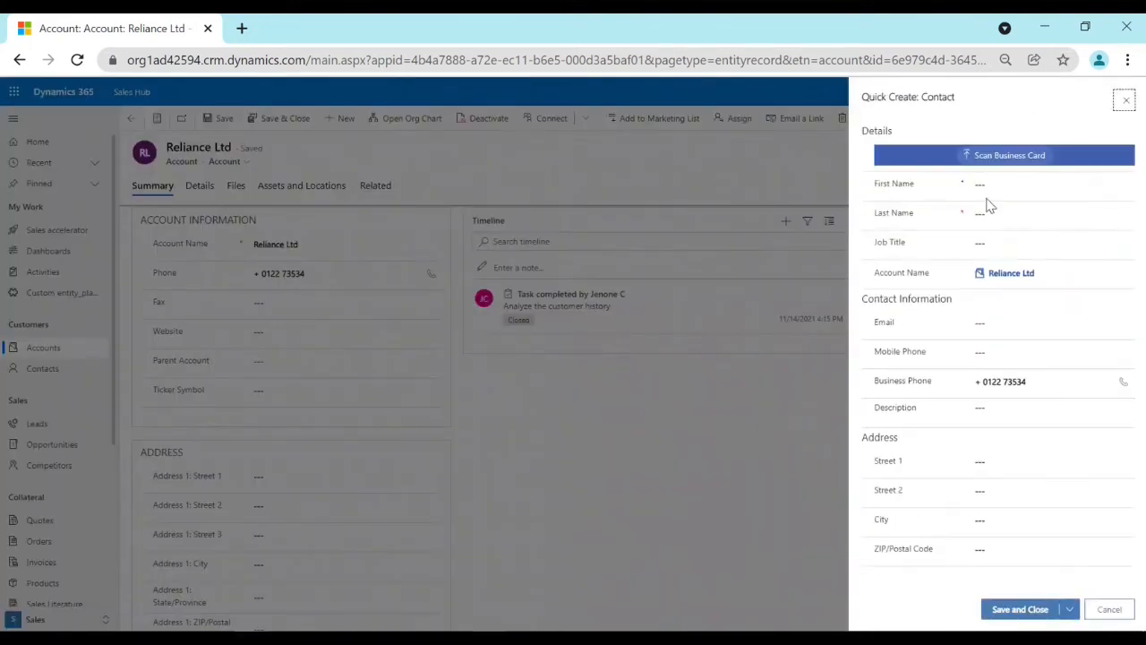
left_click(997, 212)
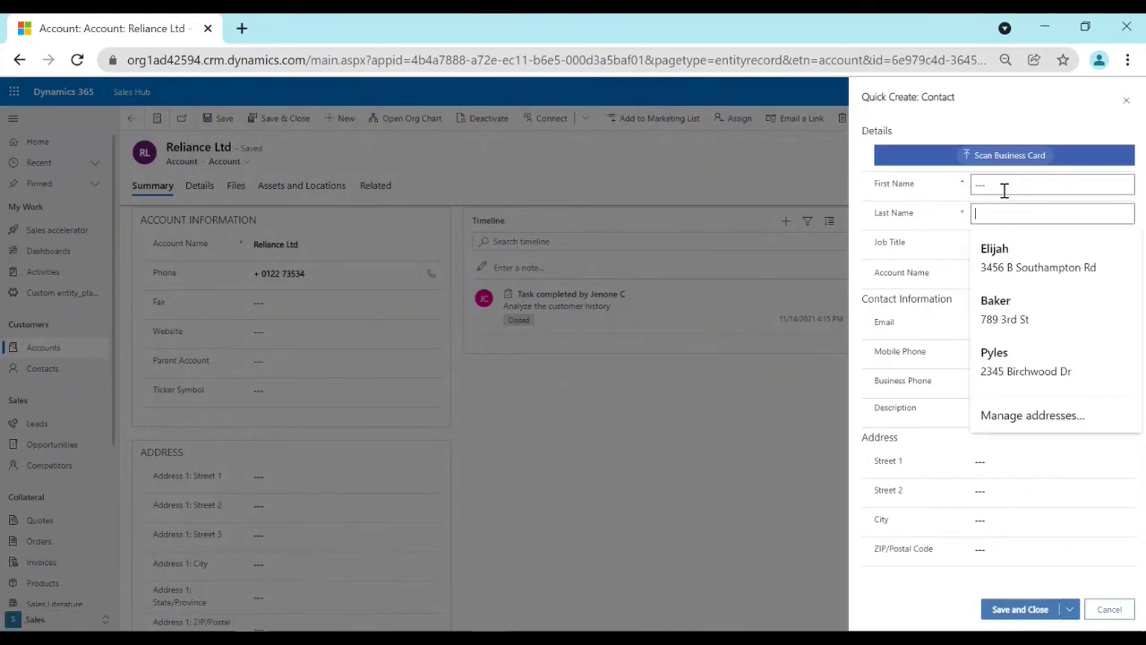
type("Test contact 2")
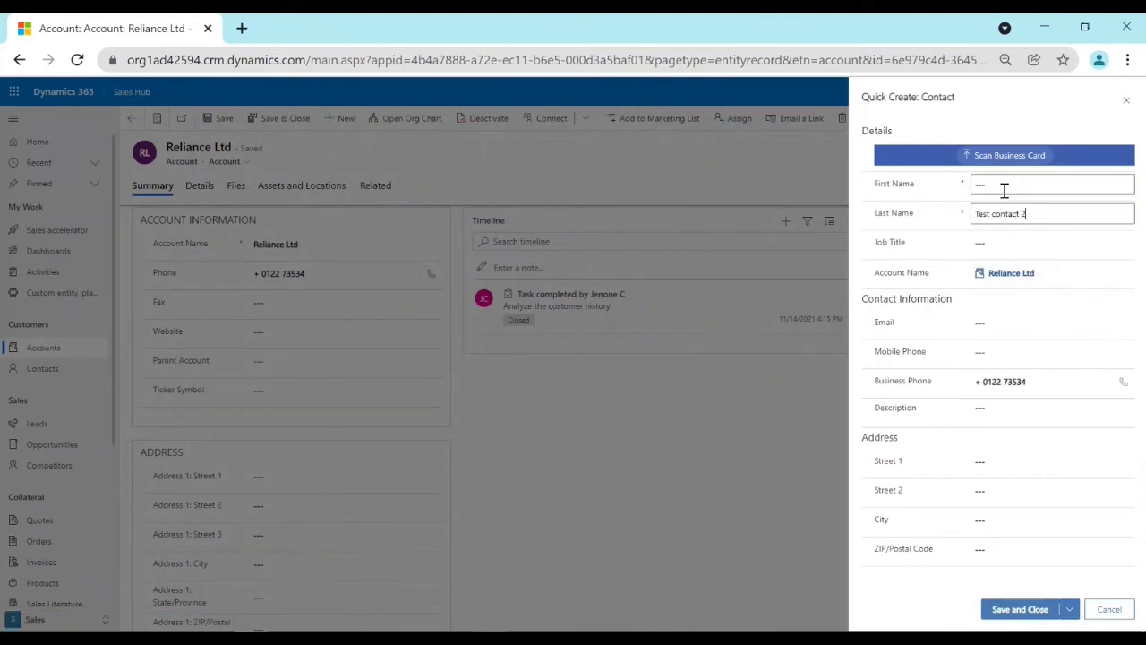
left_click(899, 240)
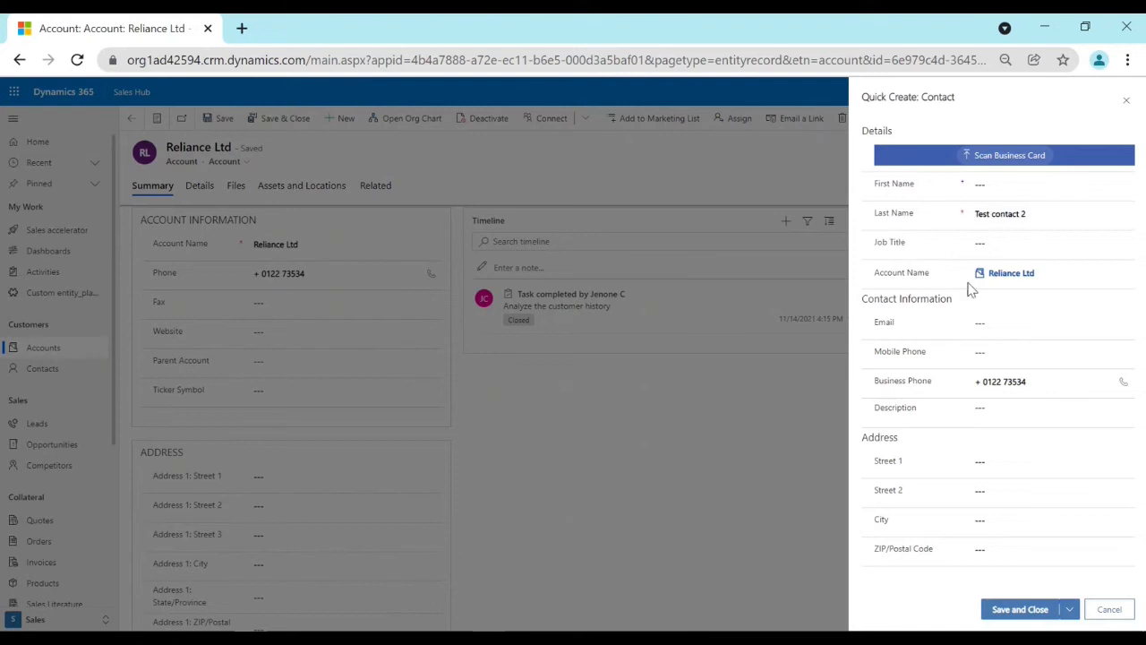
left_click_drag(874, 273, 936, 276)
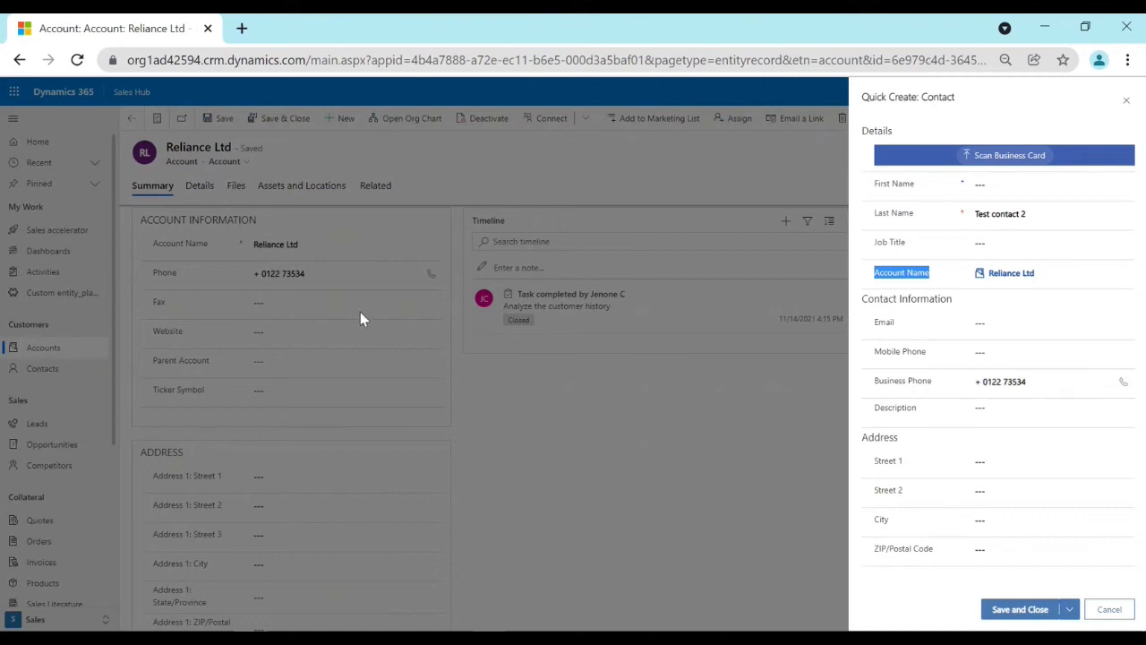
left_click_drag(874, 380, 942, 385)
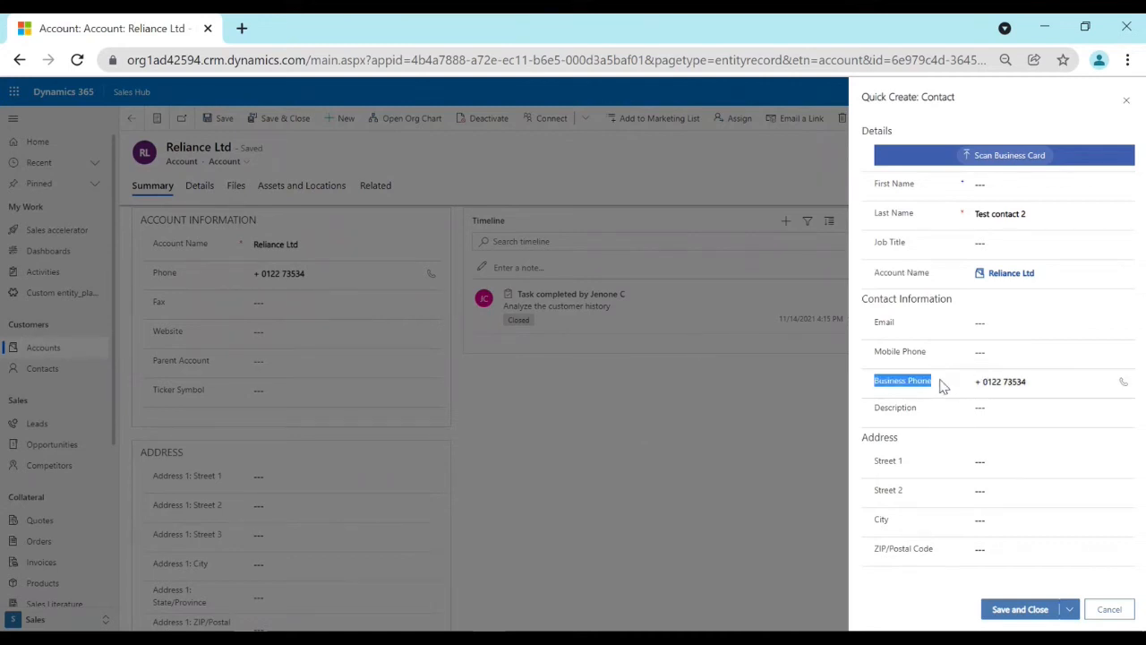
Fill in the new contact's mobile phone number and email address, and save the contact.
left_click(997, 352)
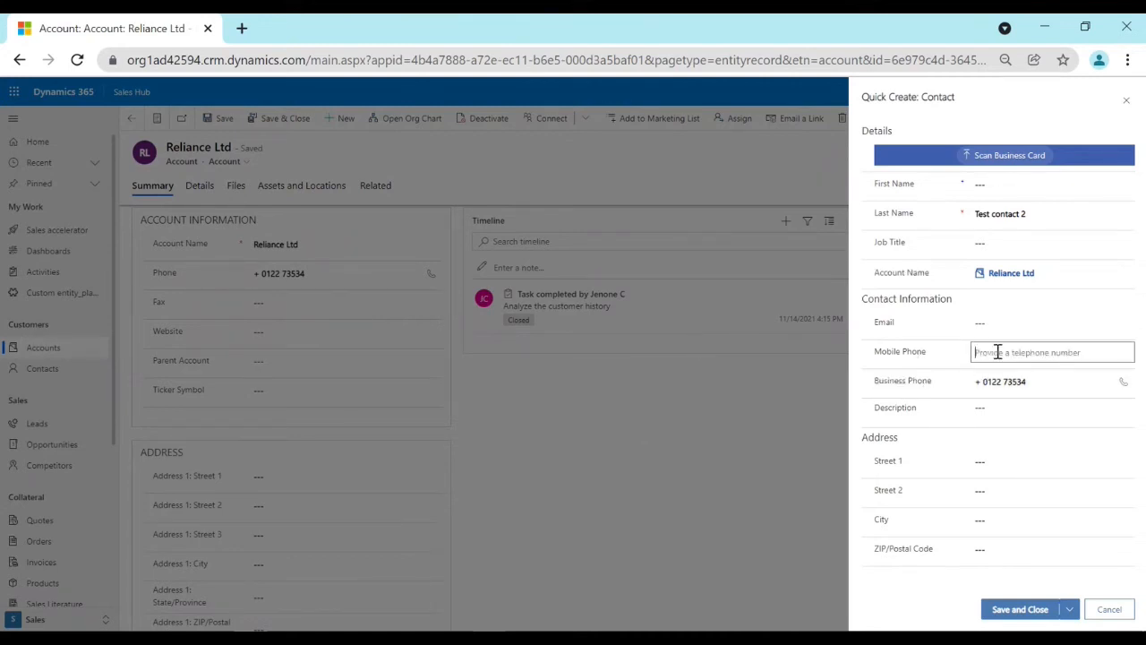
type("83735463")
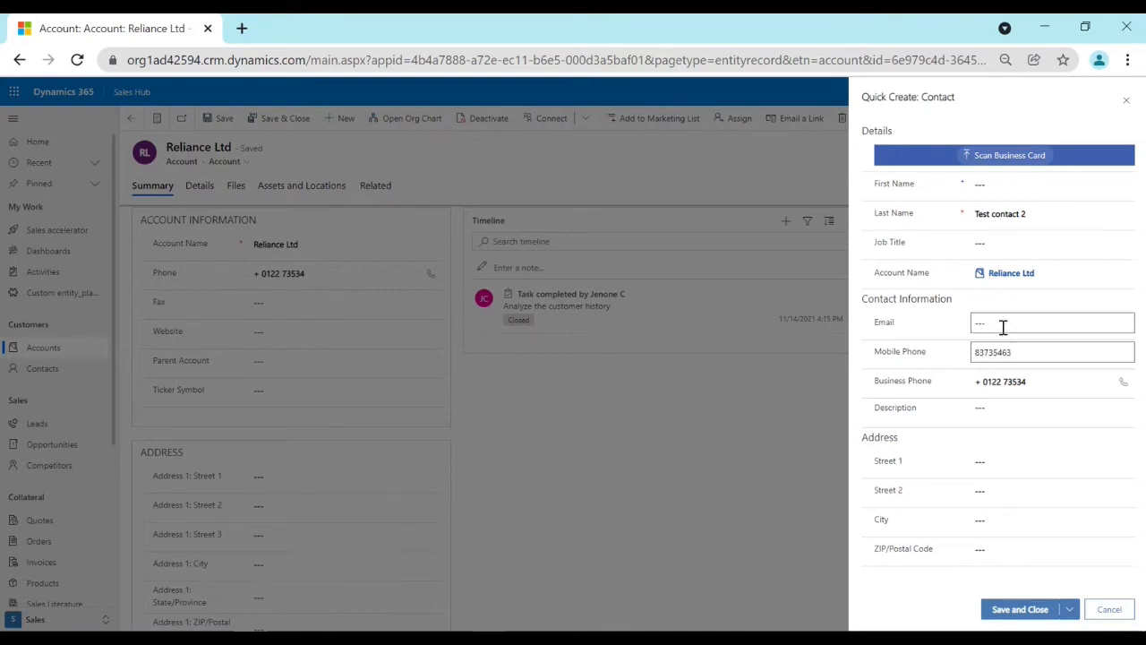
left_click(1007, 323)
left_click(909, 298)
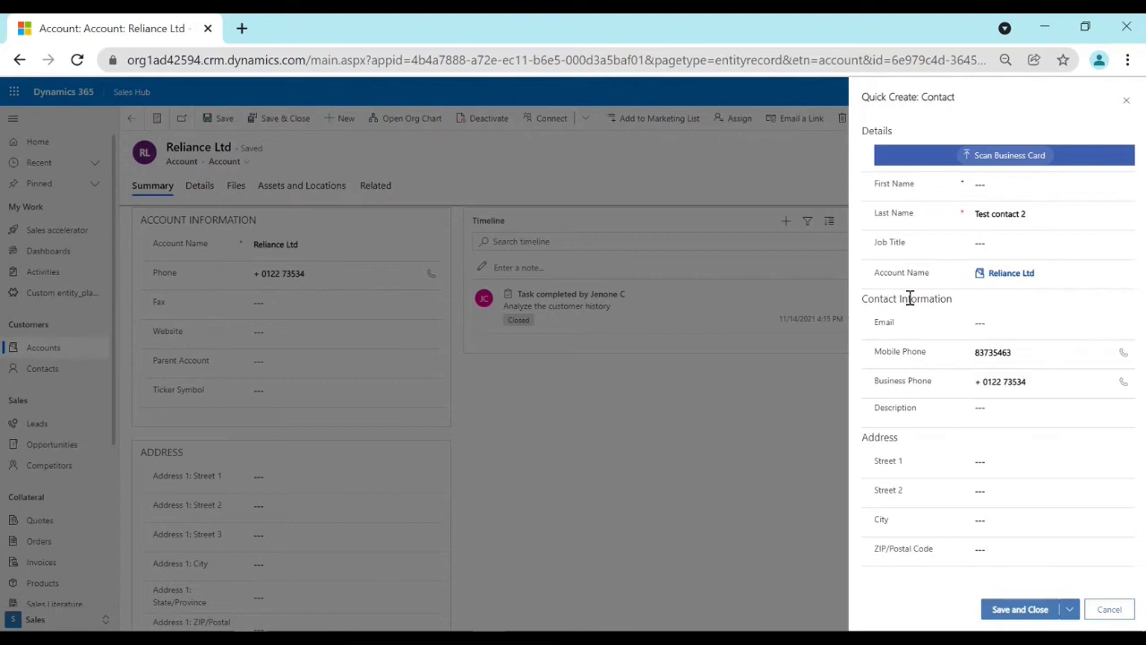
left_click(1013, 321)
type("t")
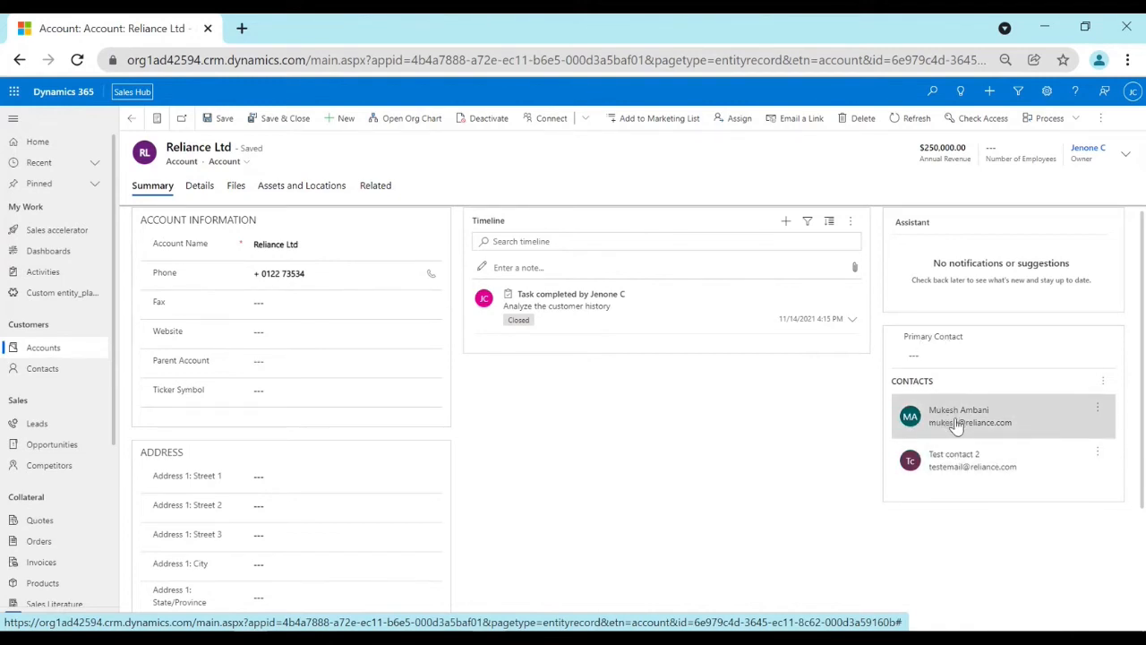
Set Mukesh Ambani as the account's primary contact and save the record.
left_click(946, 354)
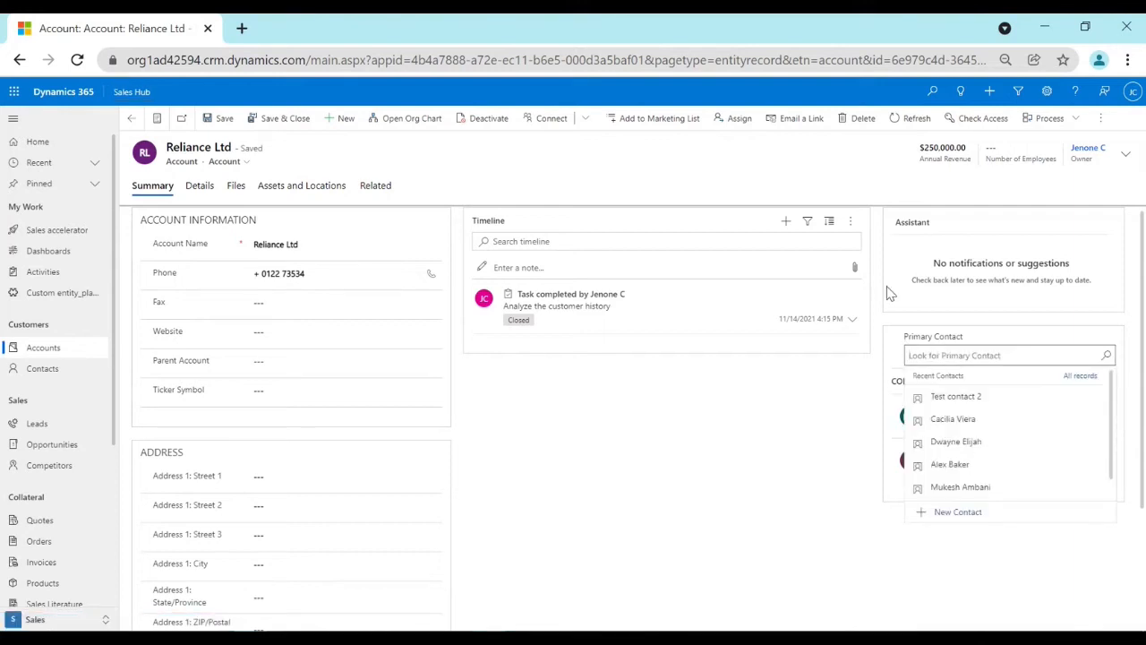
left_click(960, 487)
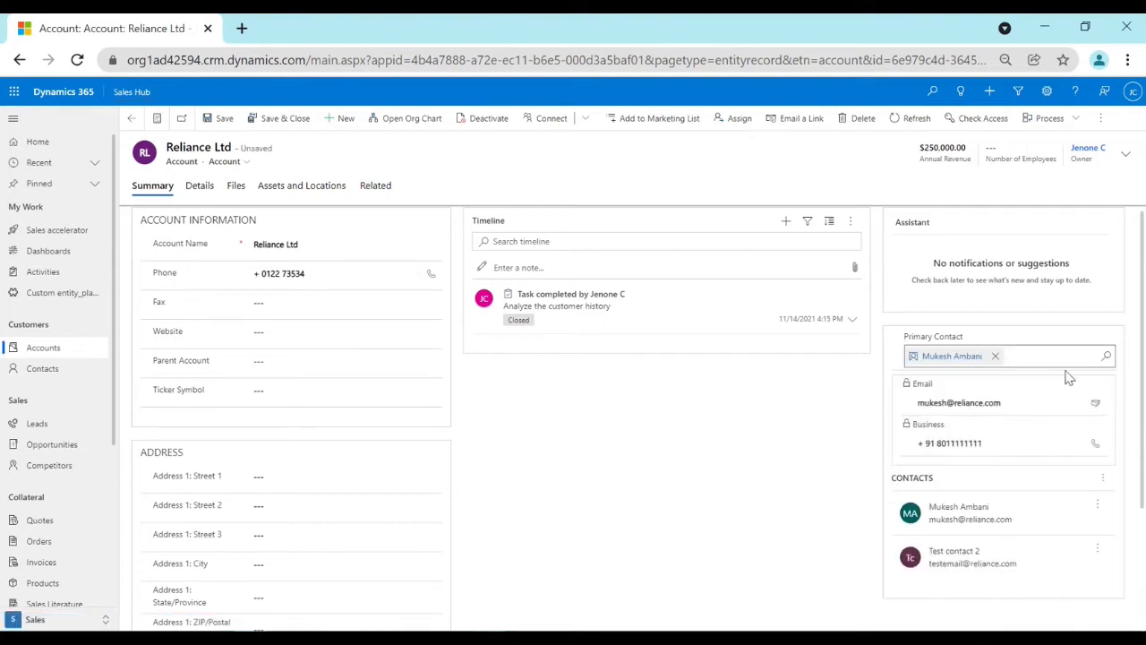
left_click(220, 118)
left_click_drag(166, 149, 251, 149)
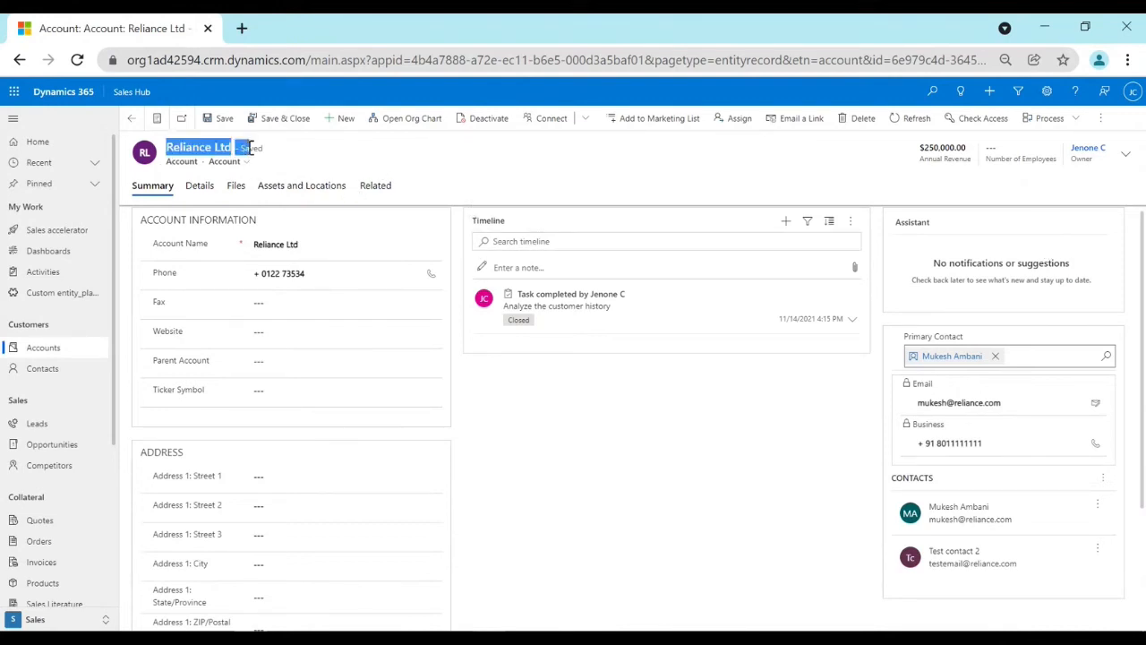
left_click(372, 145)
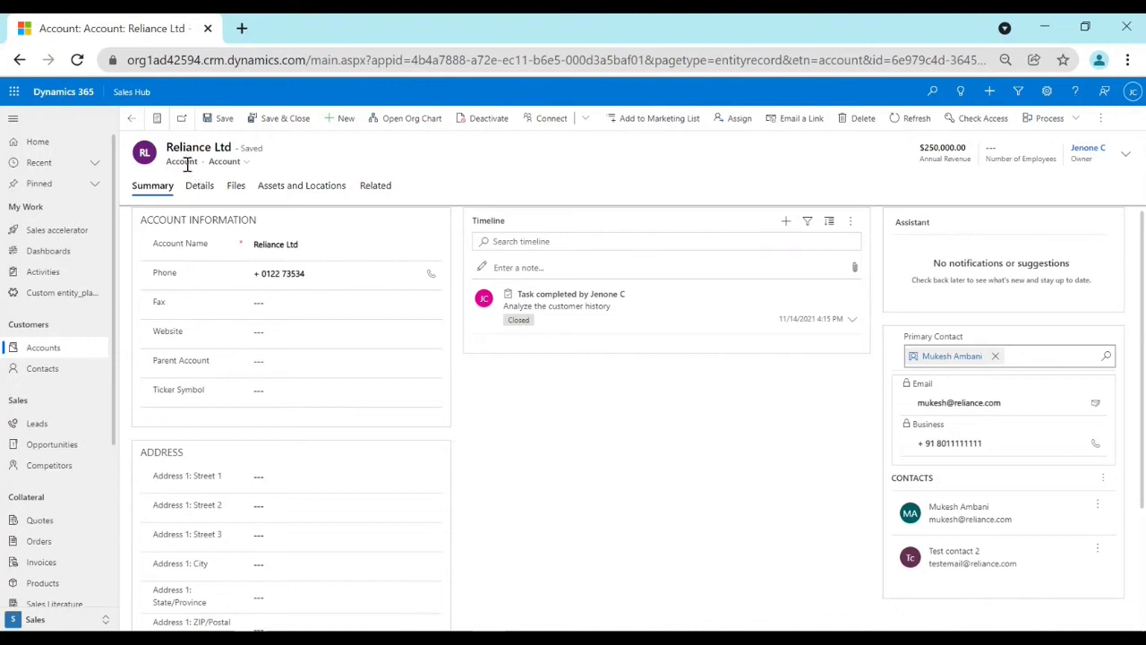
left_click_drag(180, 150, 260, 147)
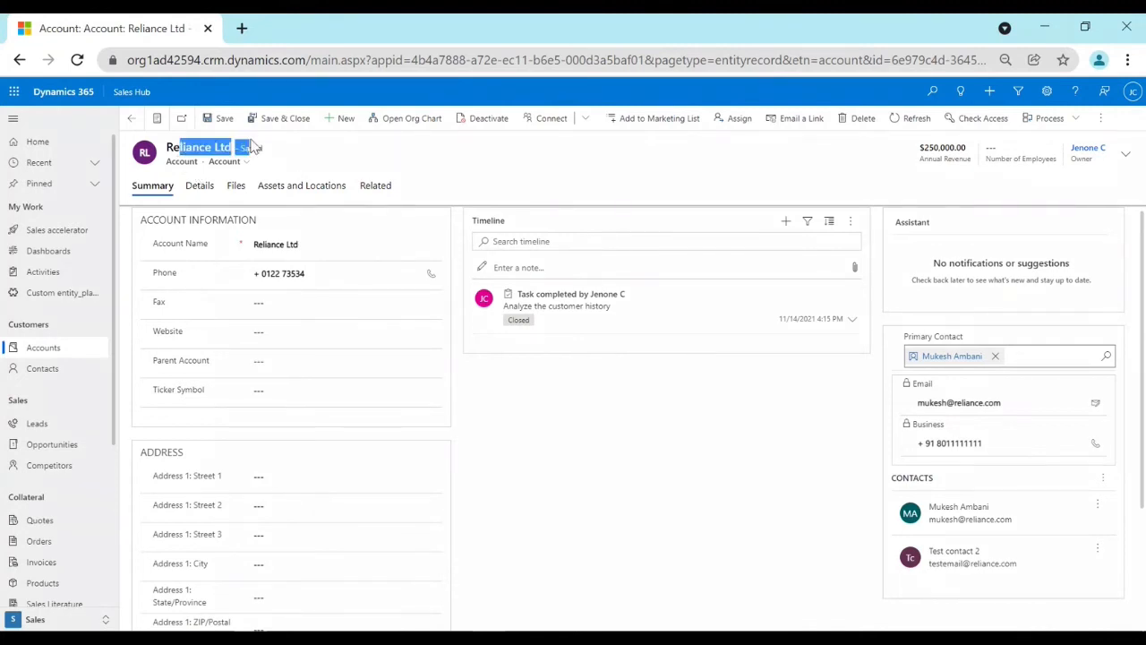
left_click(324, 165)
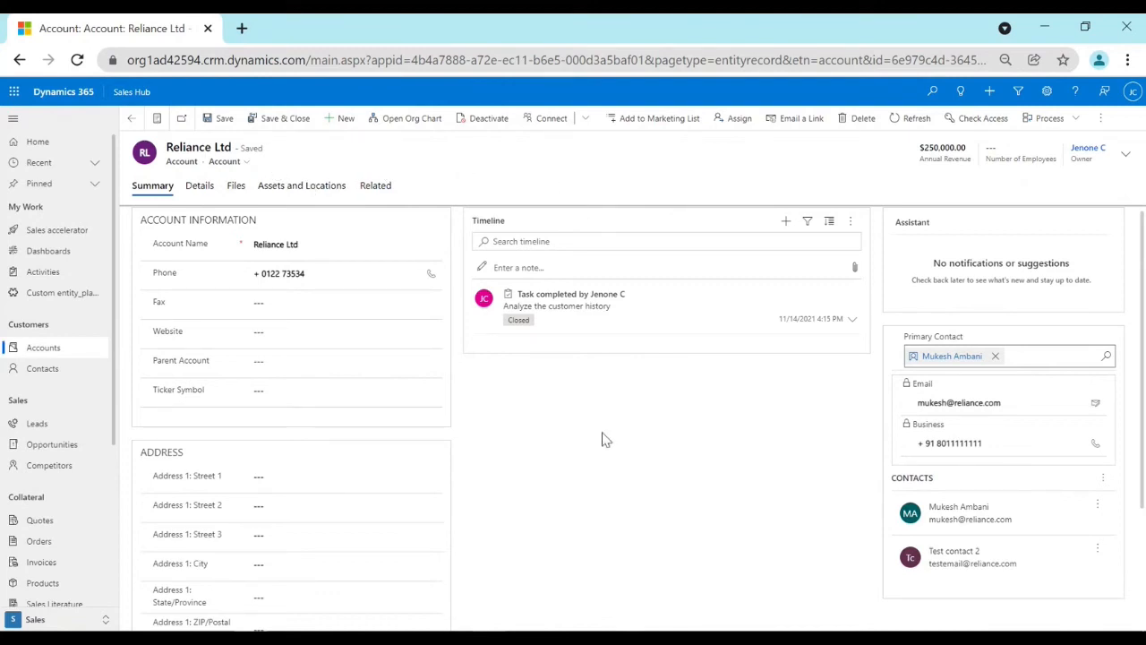
left_click_drag(166, 154, 242, 152)
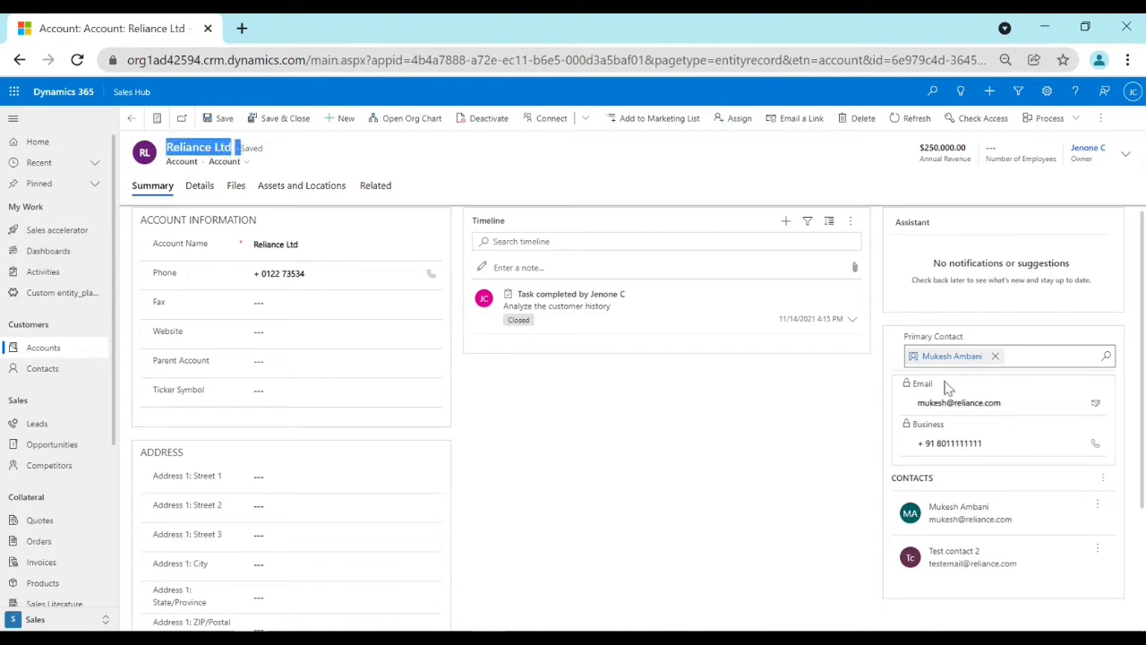
left_click_drag(1003, 403, 910, 408)
left_click(797, 430)
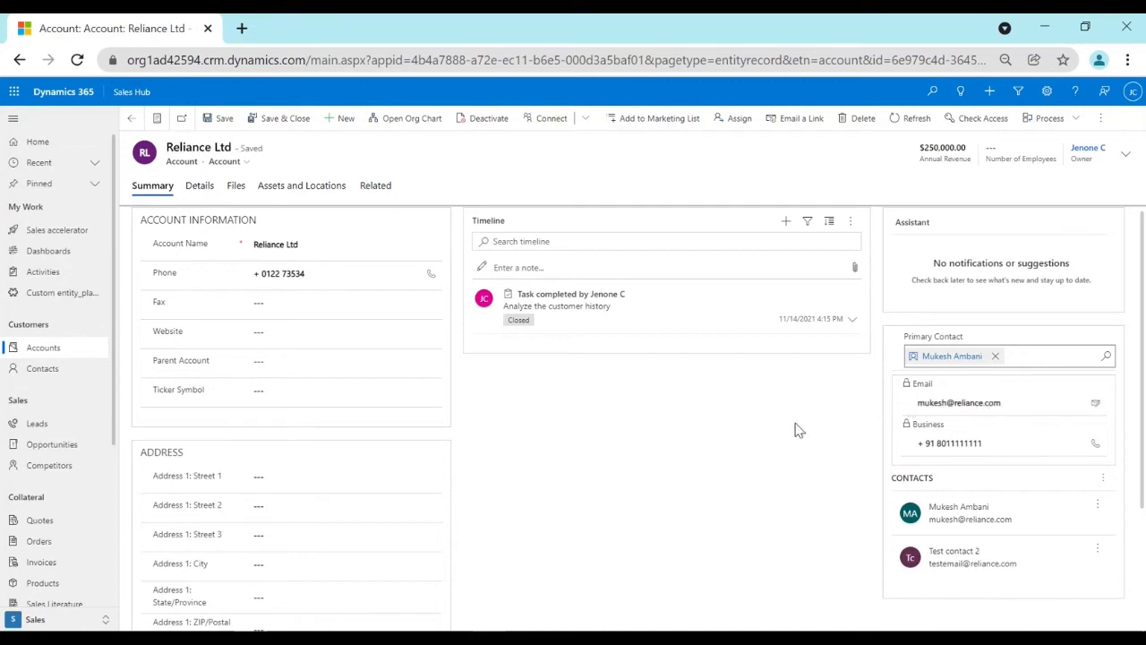
Open the account's details and look through the available Industry options without choosing one.
left_click(199, 185)
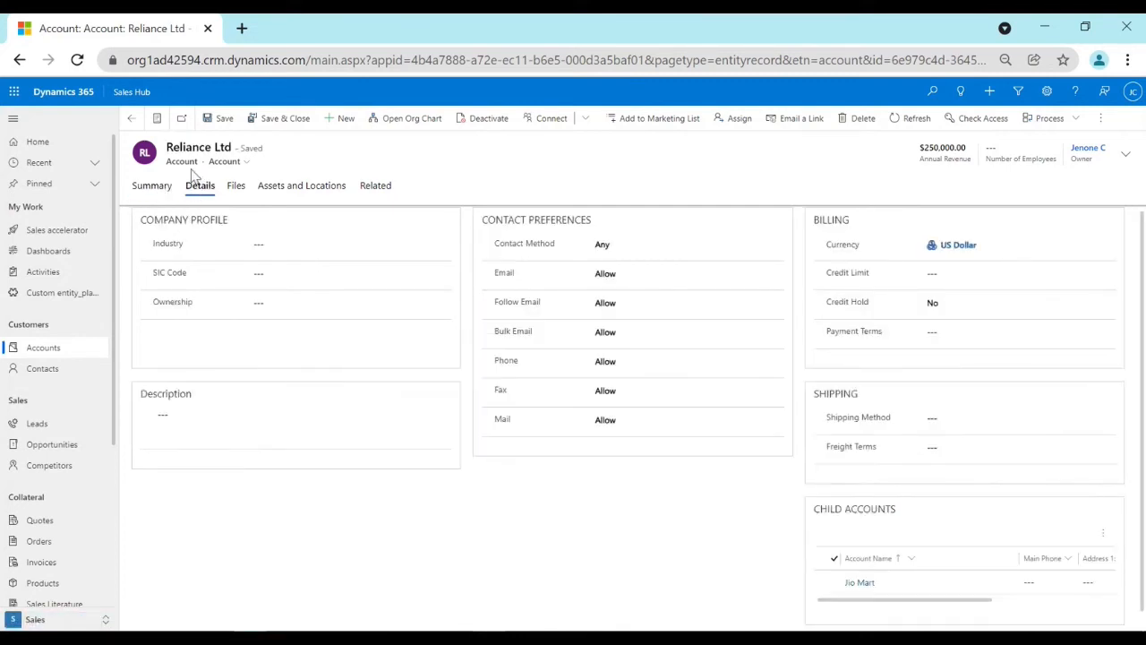
left_click(309, 251)
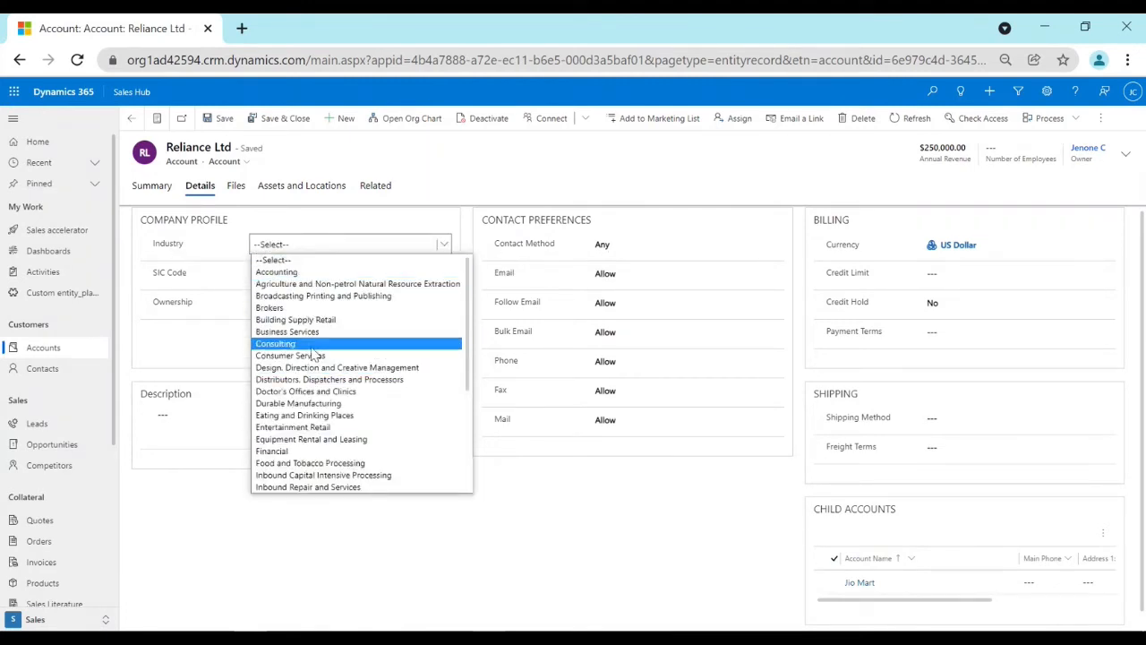
left_click(194, 347)
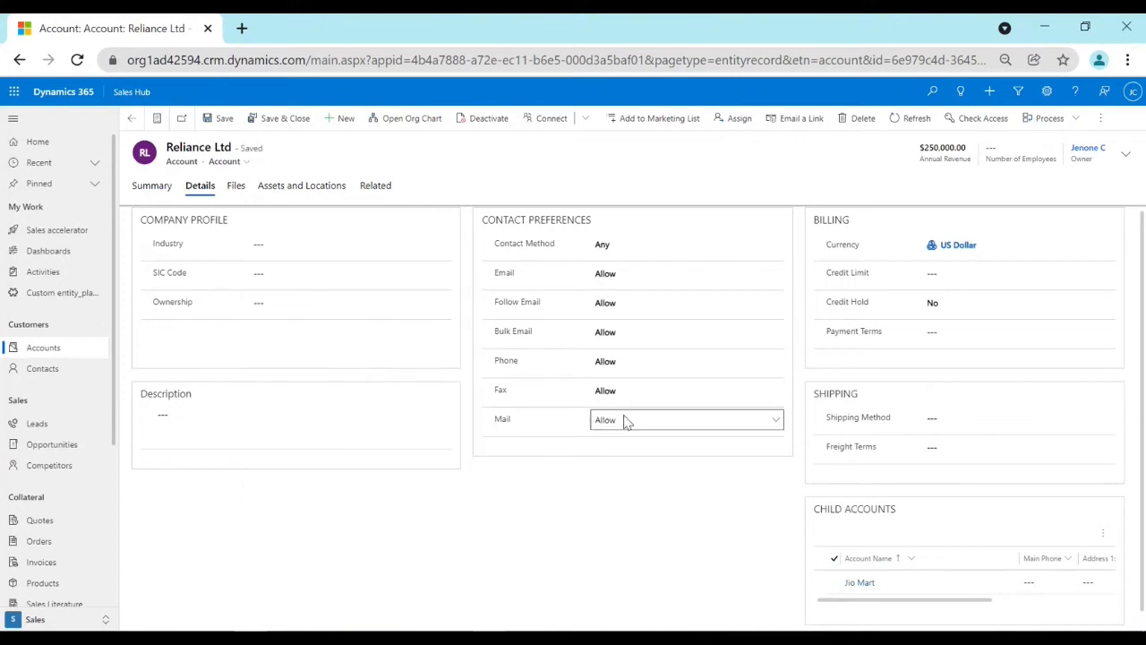
Set the Bulk Email contact preference to Do Not Allow and save the account.
left_click(632, 339)
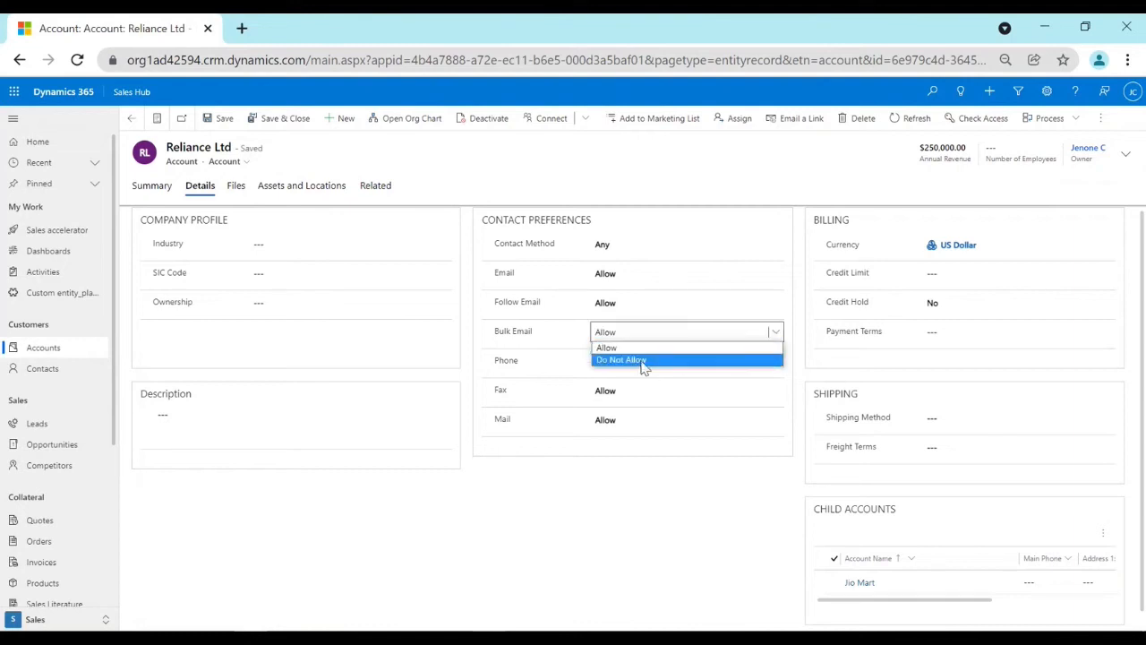
left_click(642, 362)
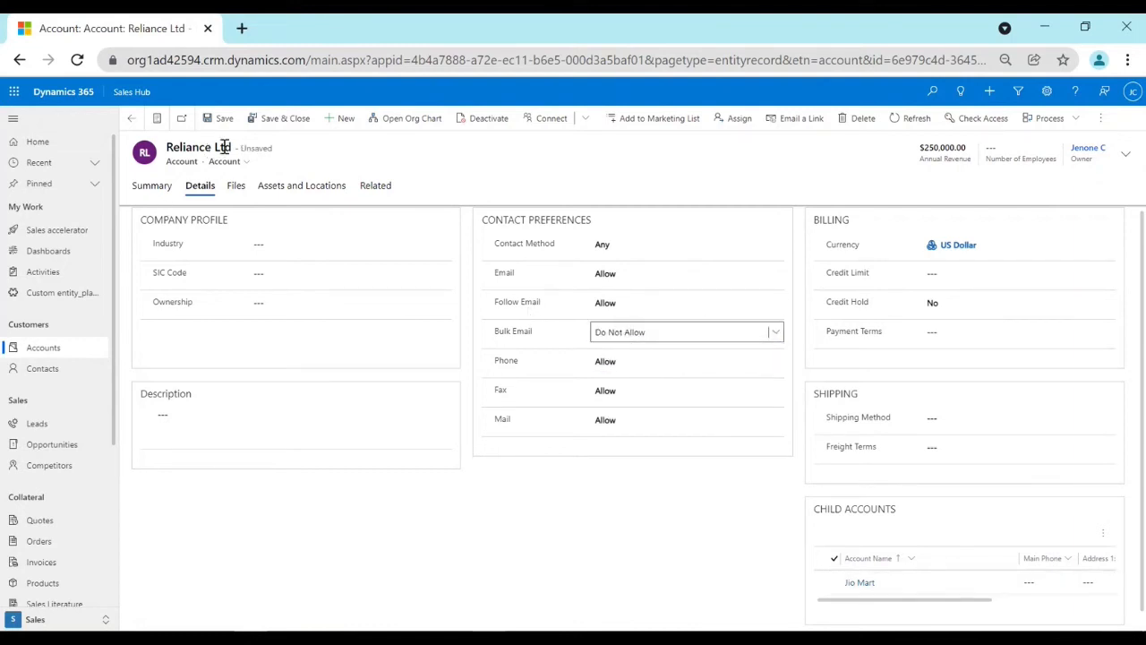
left_click(224, 117)
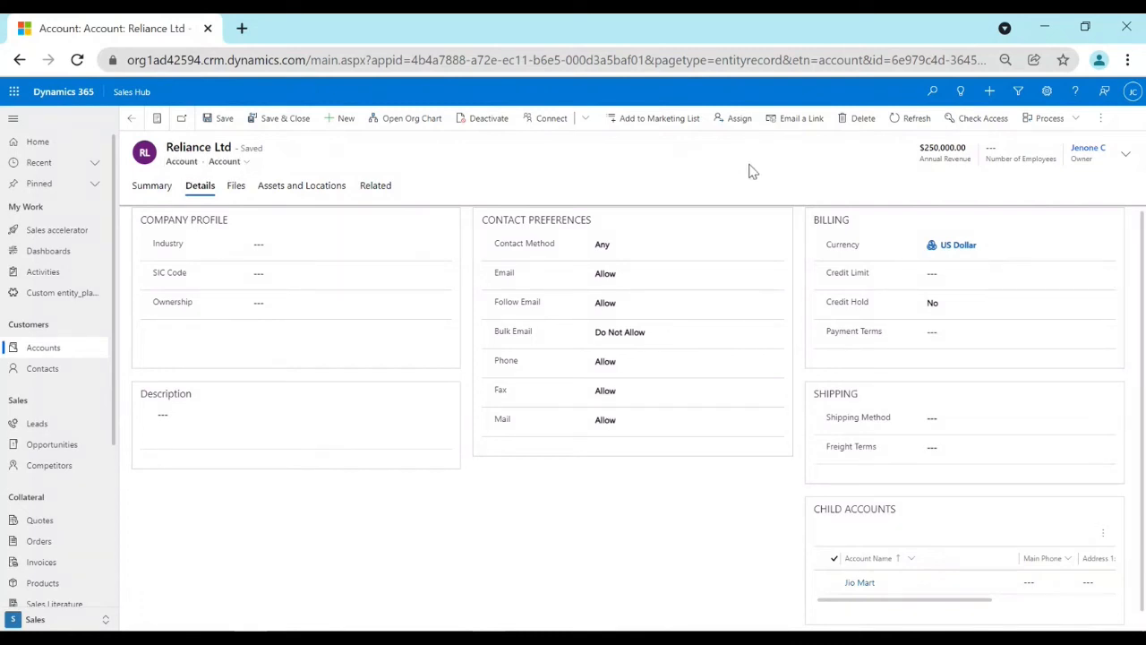
Review the billing, shipping and child accounts sections in the account's details.
left_click_drag(816, 224, 875, 349)
left_click(857, 279)
scroll(845, 398, "down", 1)
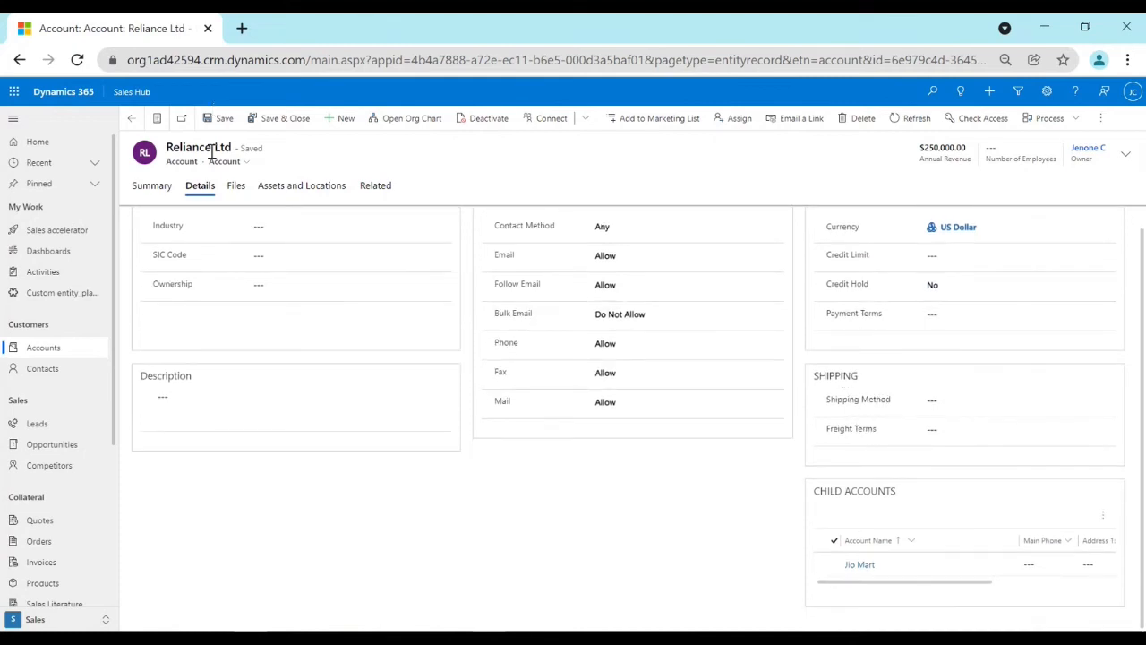
Open the Jio Mart child account and follow its parent account link back to the Reliance Ltd record.
left_click_drag(168, 148, 281, 154)
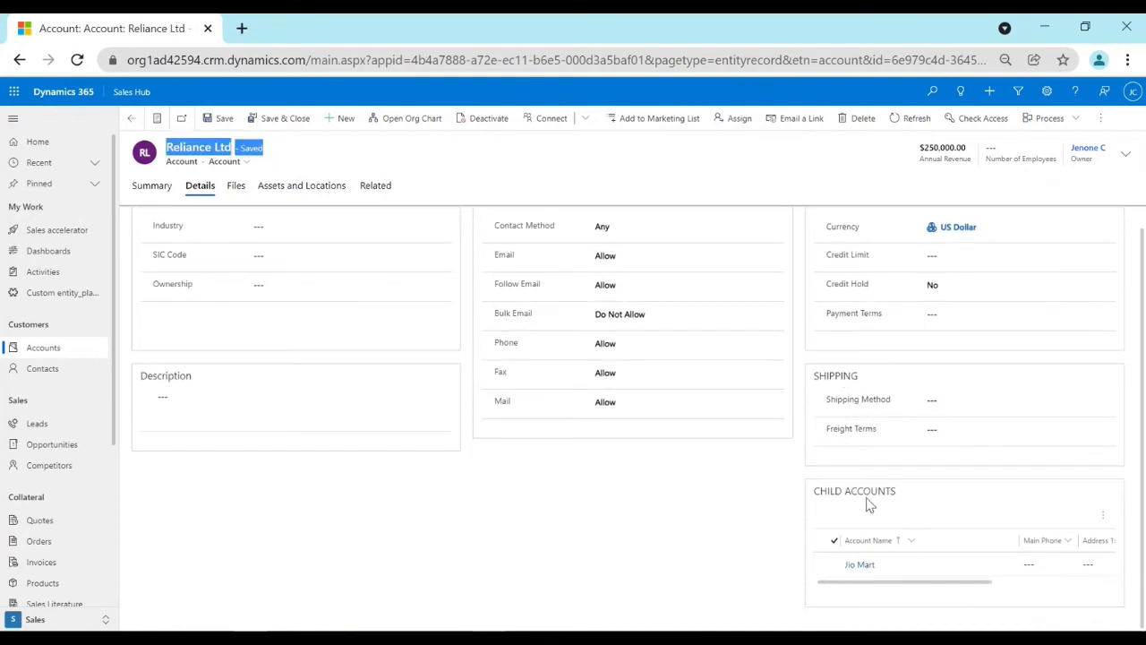
double_click(822, 568)
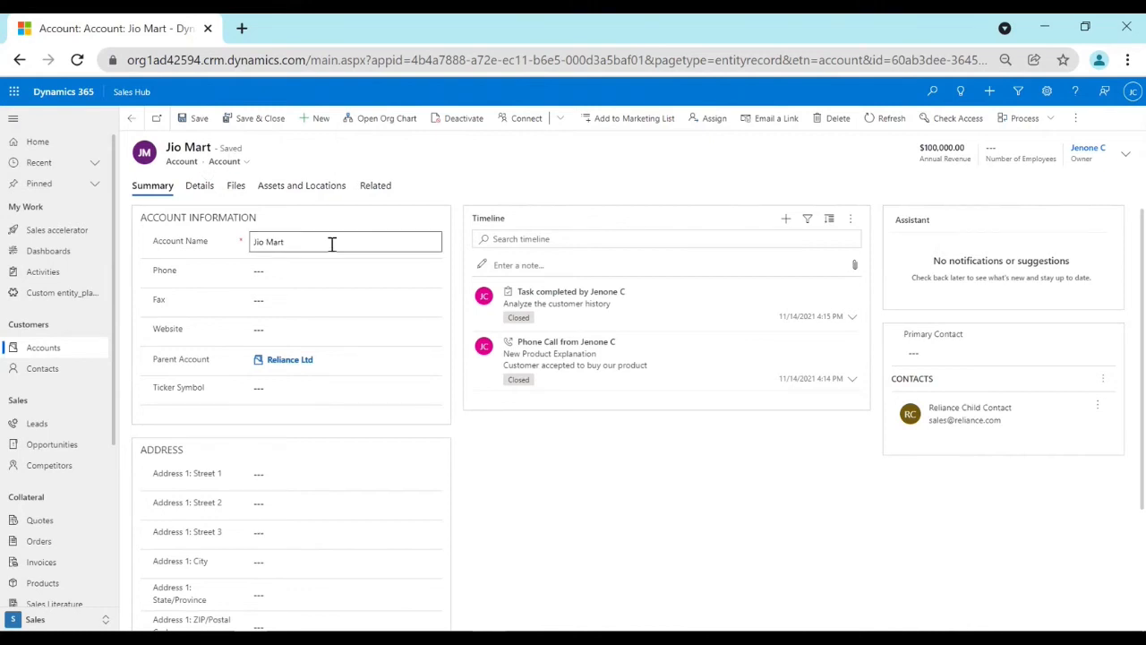
left_click_drag(154, 361, 278, 370)
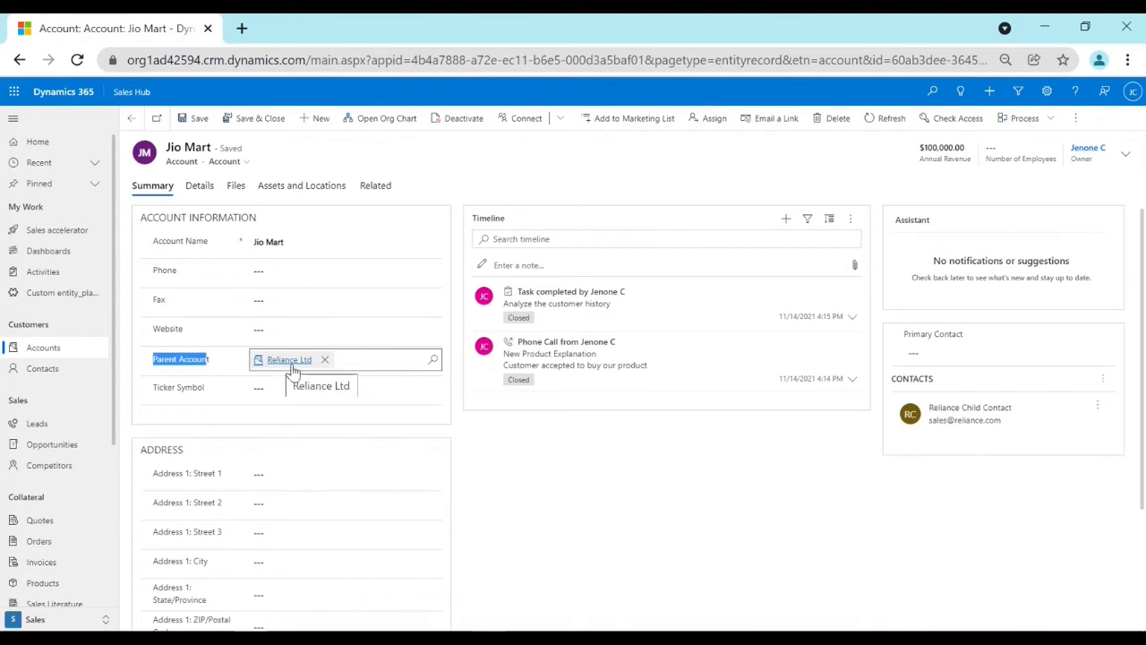
left_click(290, 362)
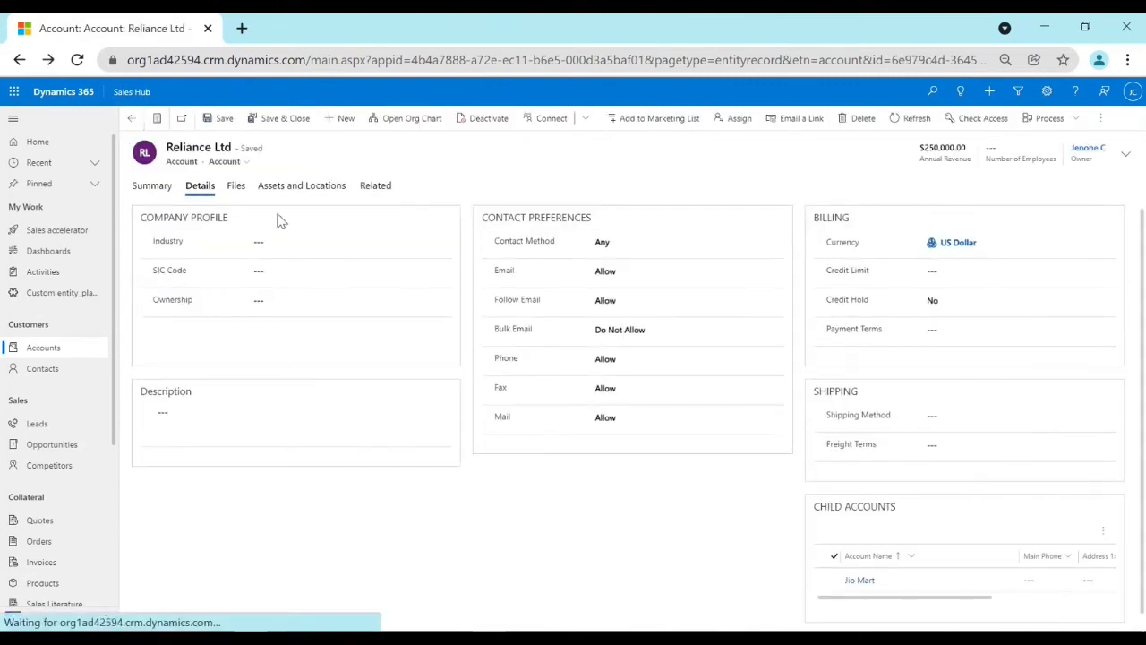
View the account hierarchy of Reliance Ltd from the accounts list and leave the hierarchy view.
left_click(54, 348)
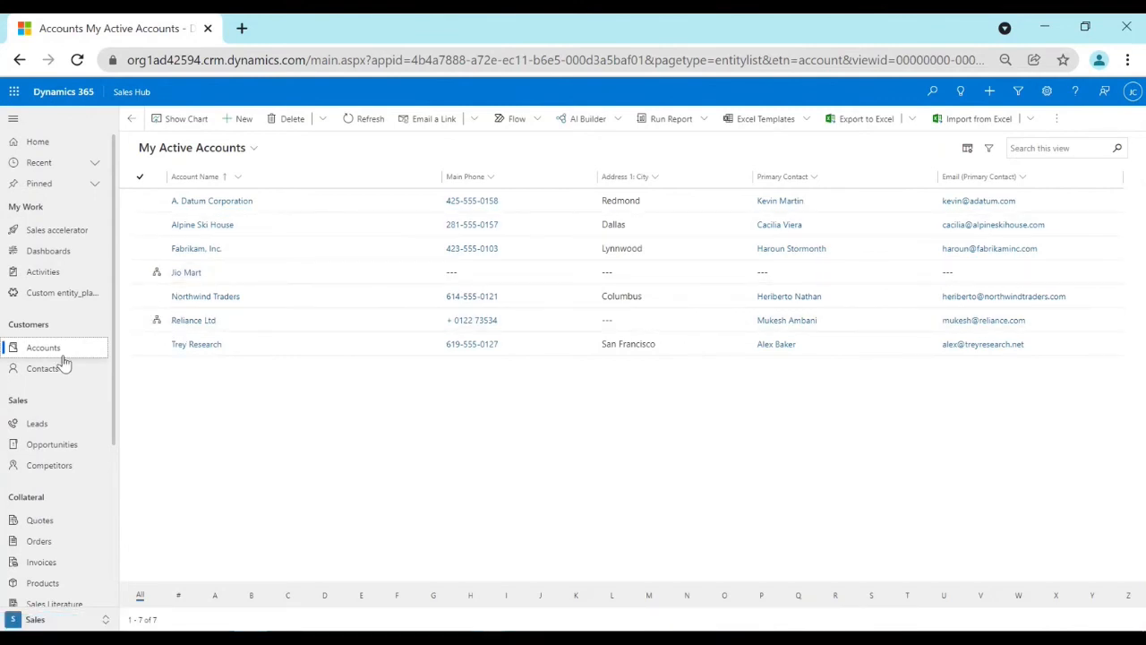
left_click(157, 323)
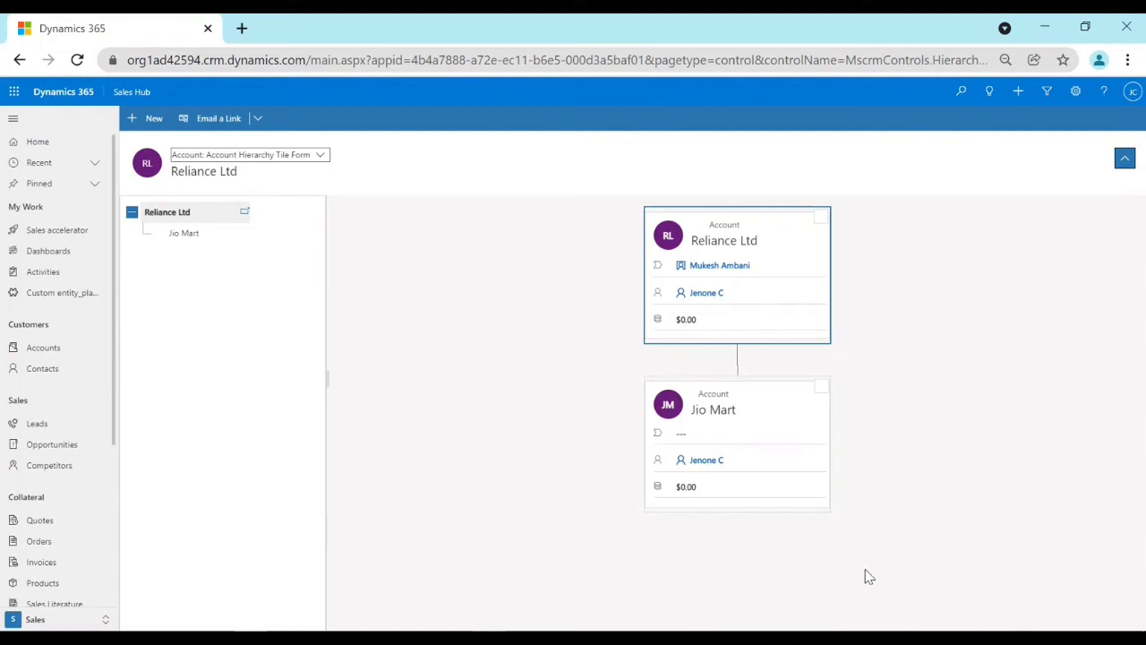
left_click(22, 67)
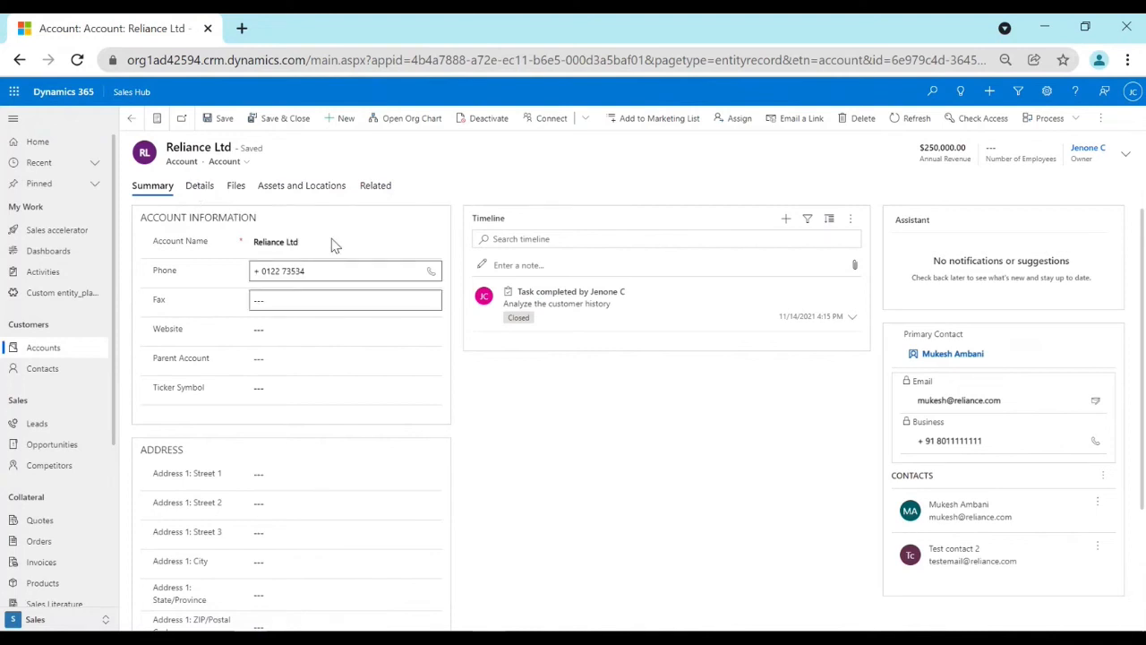
Look at the active contacts list and return to the Reliance Ltd account record.
left_click(43, 369)
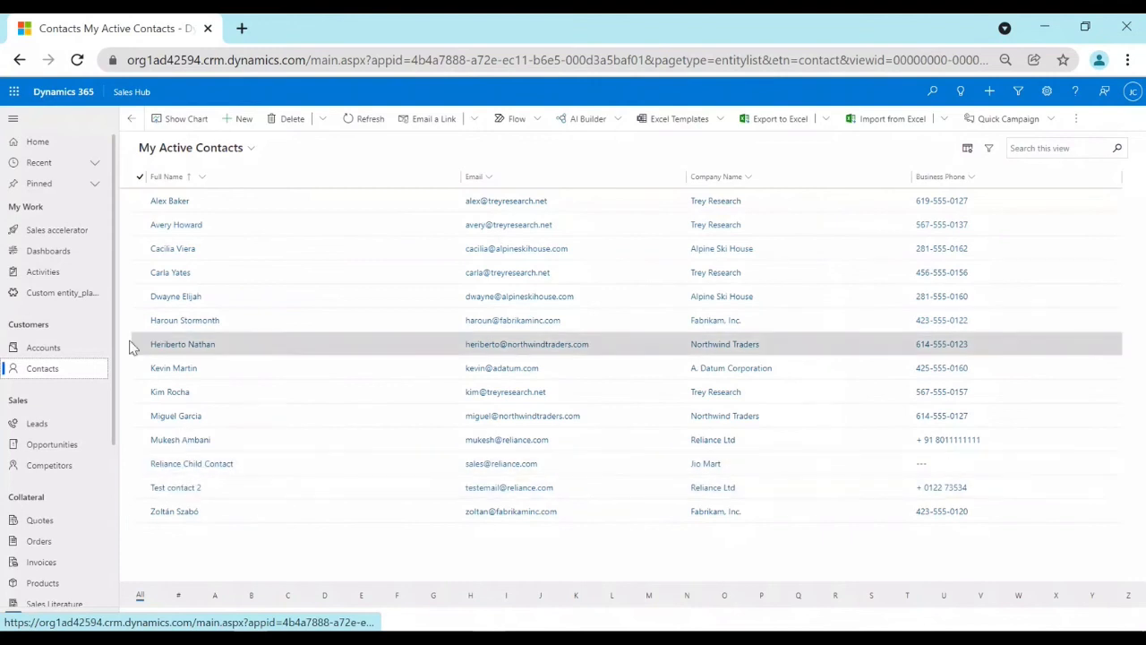
left_click(85, 353)
left_click(192, 322)
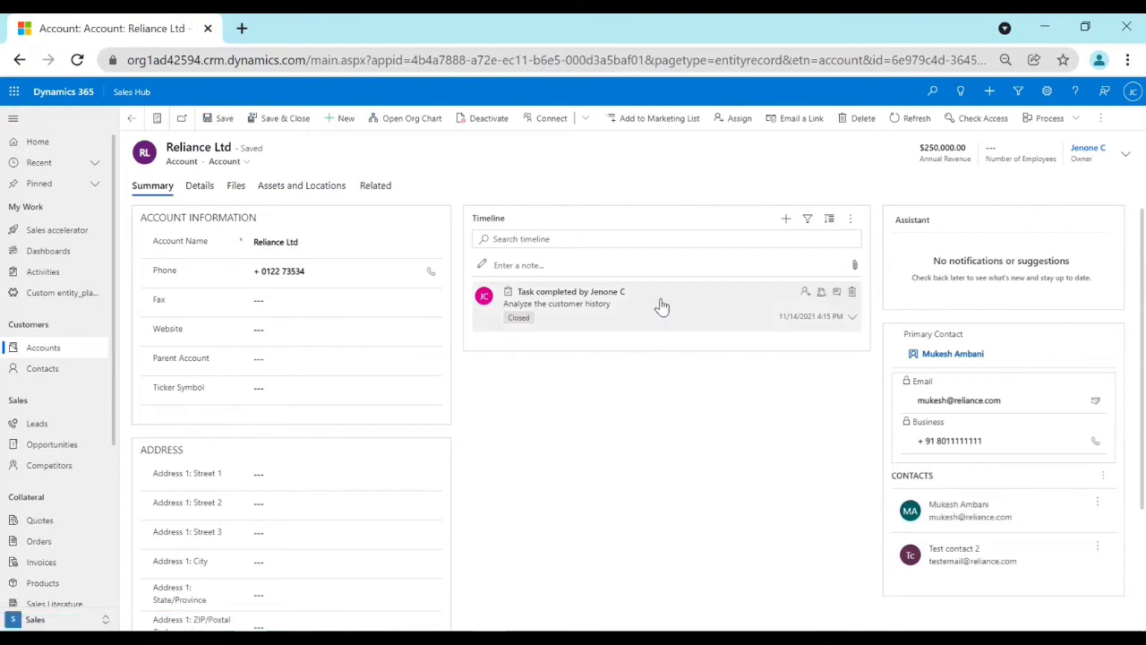
Open the Mukesh Ambani contact from the contacts list and review the email, phone and address fields in its summary.
left_click(63, 368)
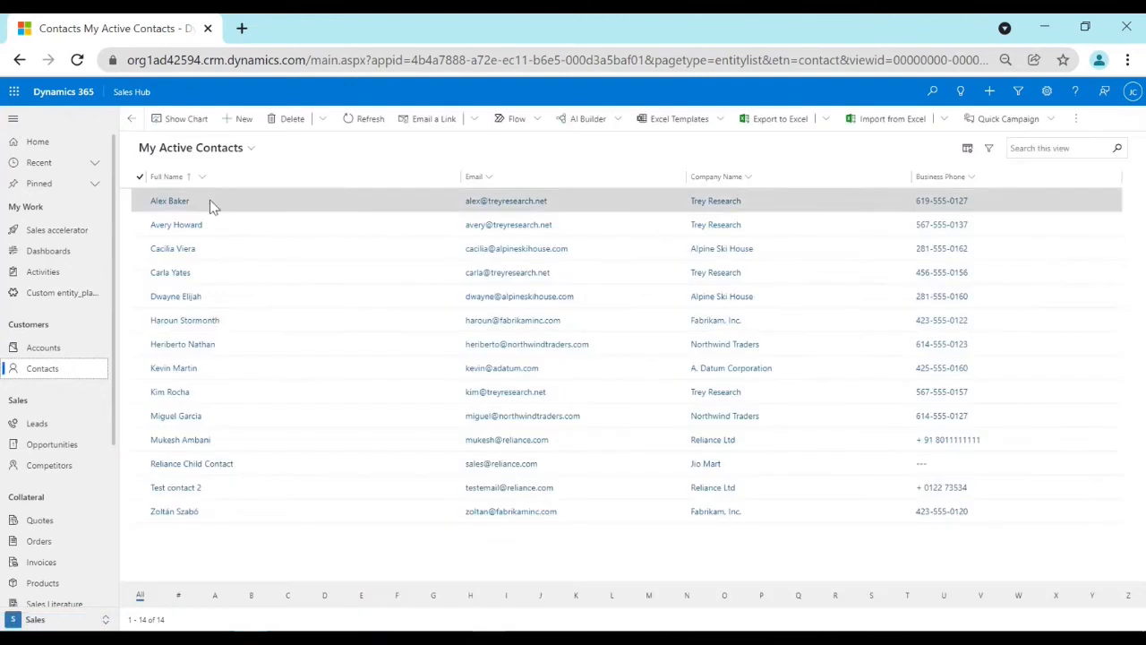
left_click(192, 440)
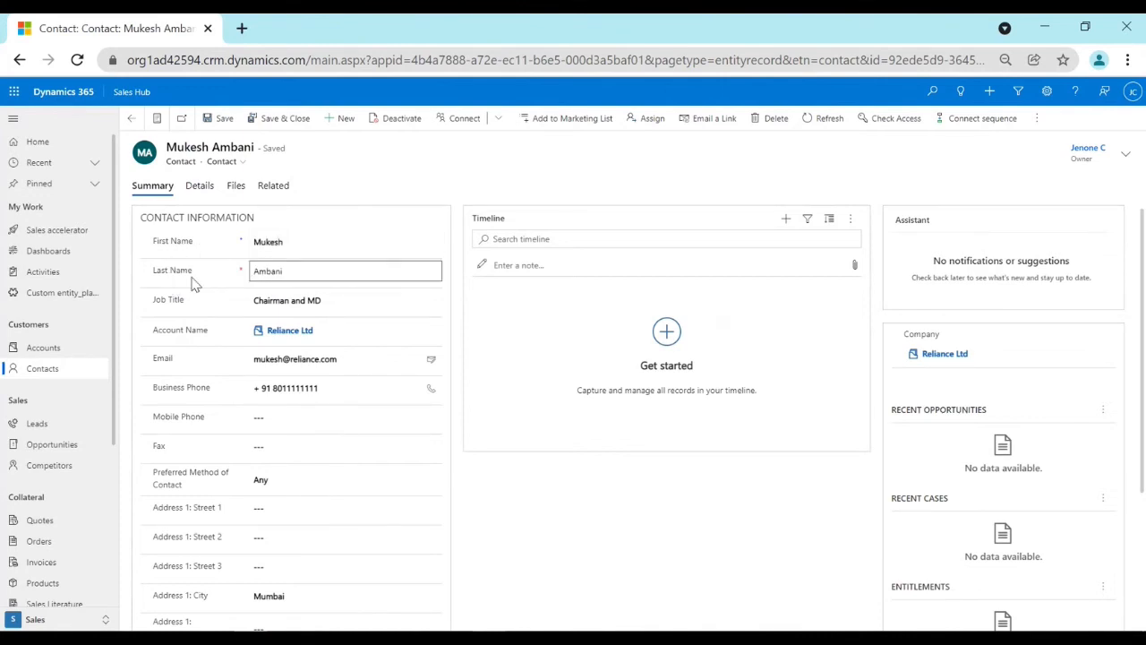
scroll(188, 366, "down", 1)
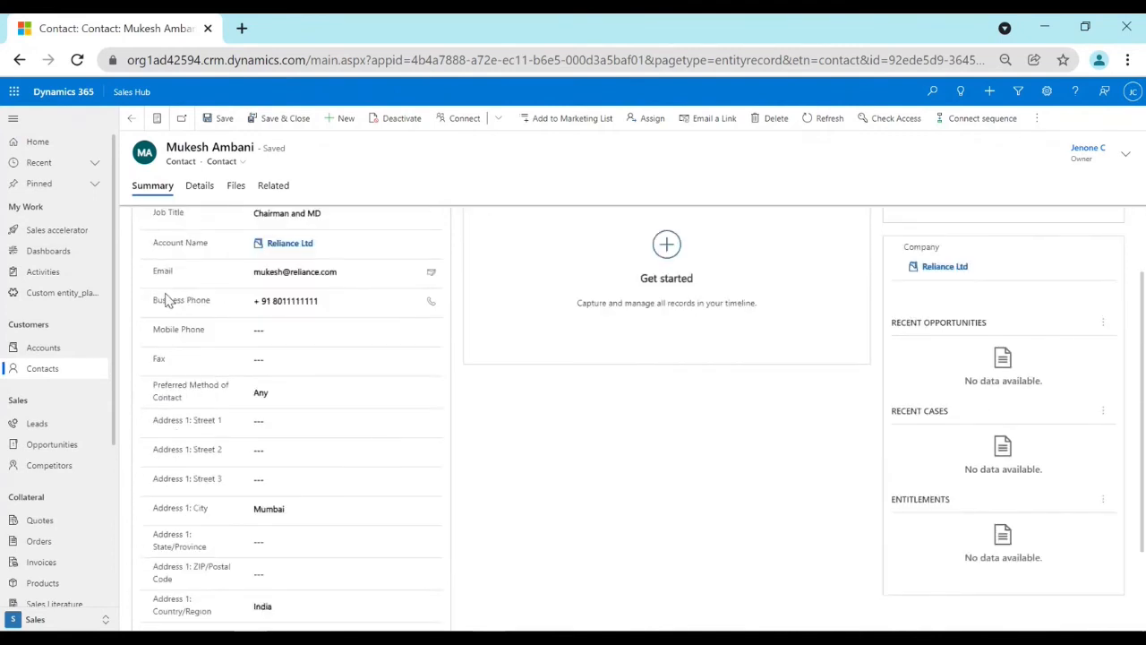
double_click(162, 271)
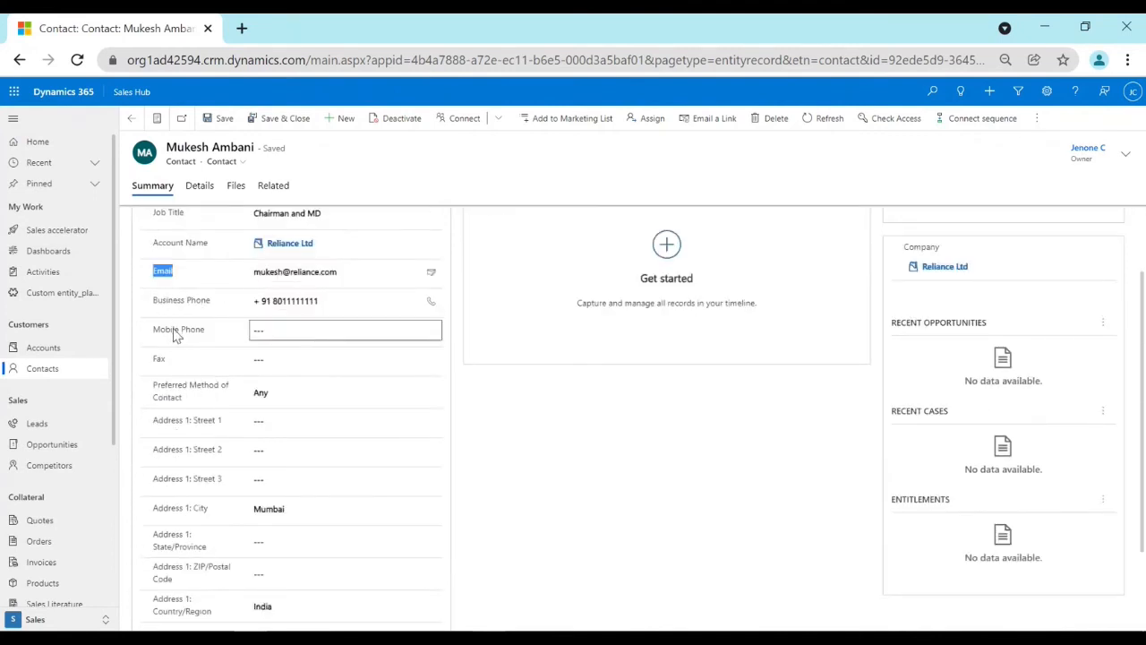
left_click_drag(172, 332, 204, 331)
scroll(190, 354, "down", 1)
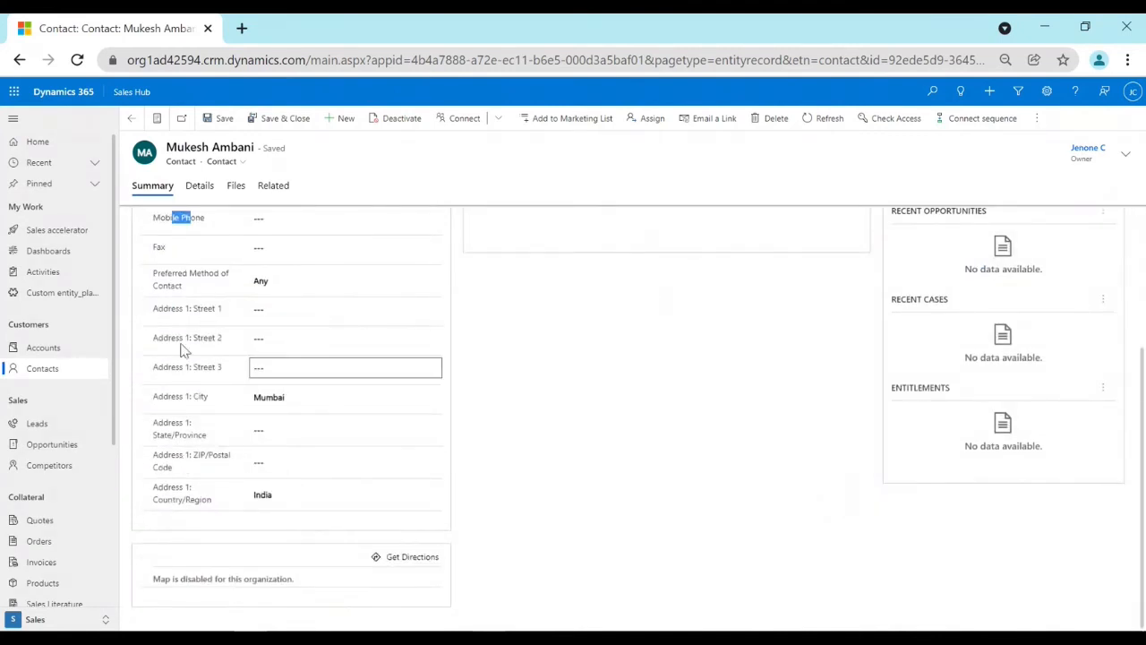
scroll(221, 385, "up", 2)
scroll(1077, 331, "down", 1)
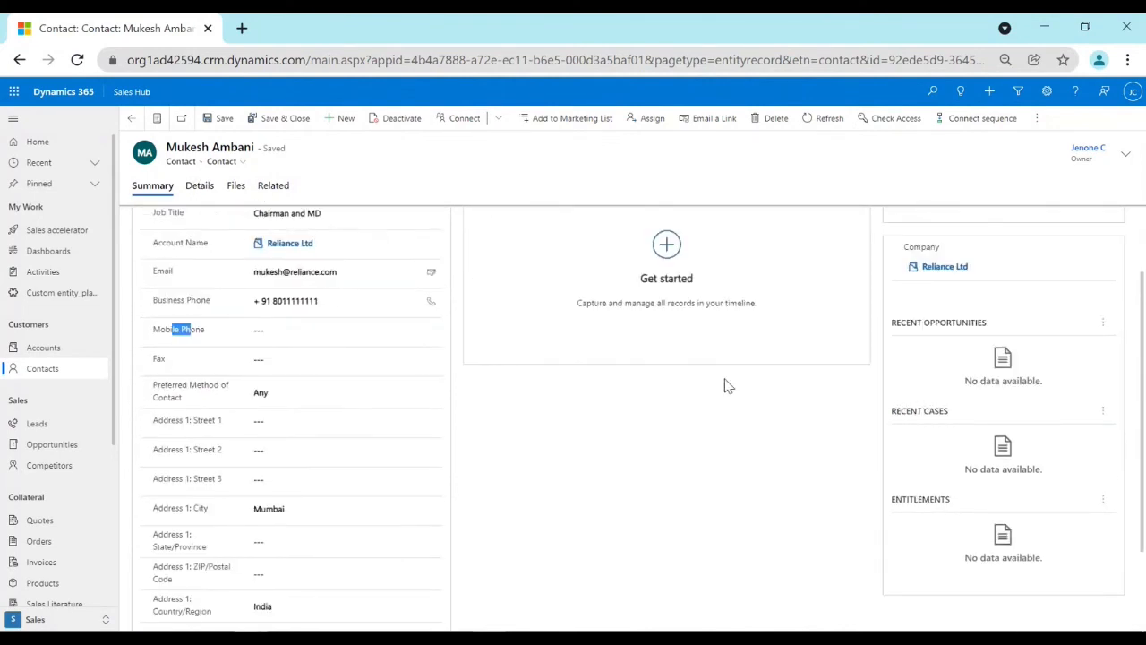
Examine the recent opportunities, recent cases and entitlements sections of the contact's summary.
left_click_drag(891, 411, 952, 410)
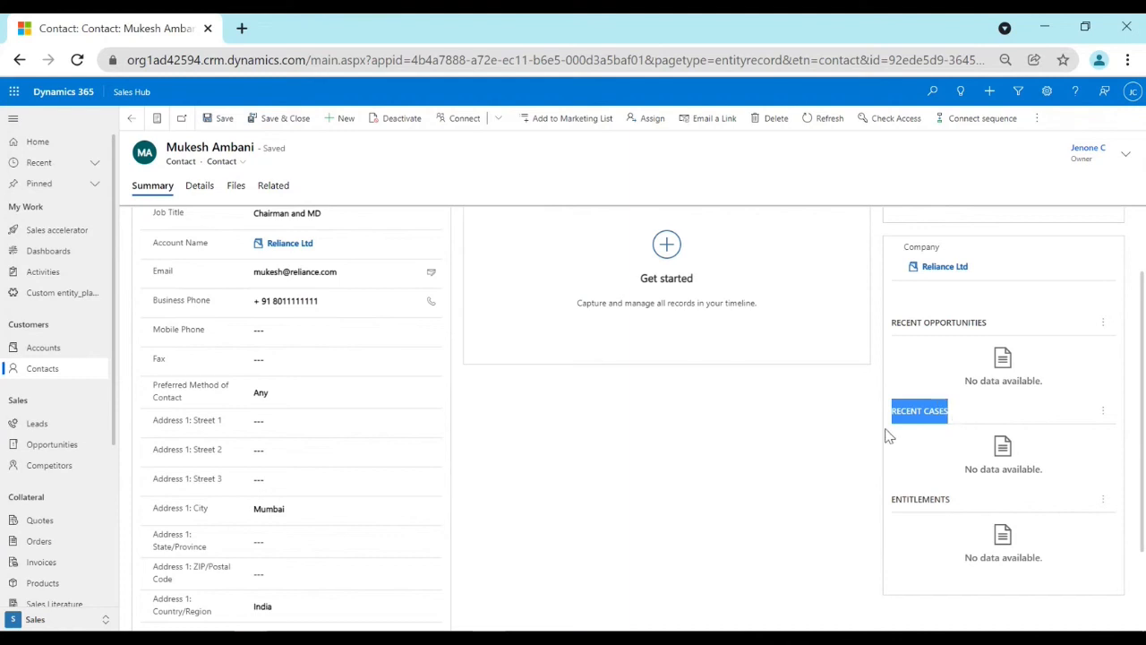
scroll(985, 493, "up", 1)
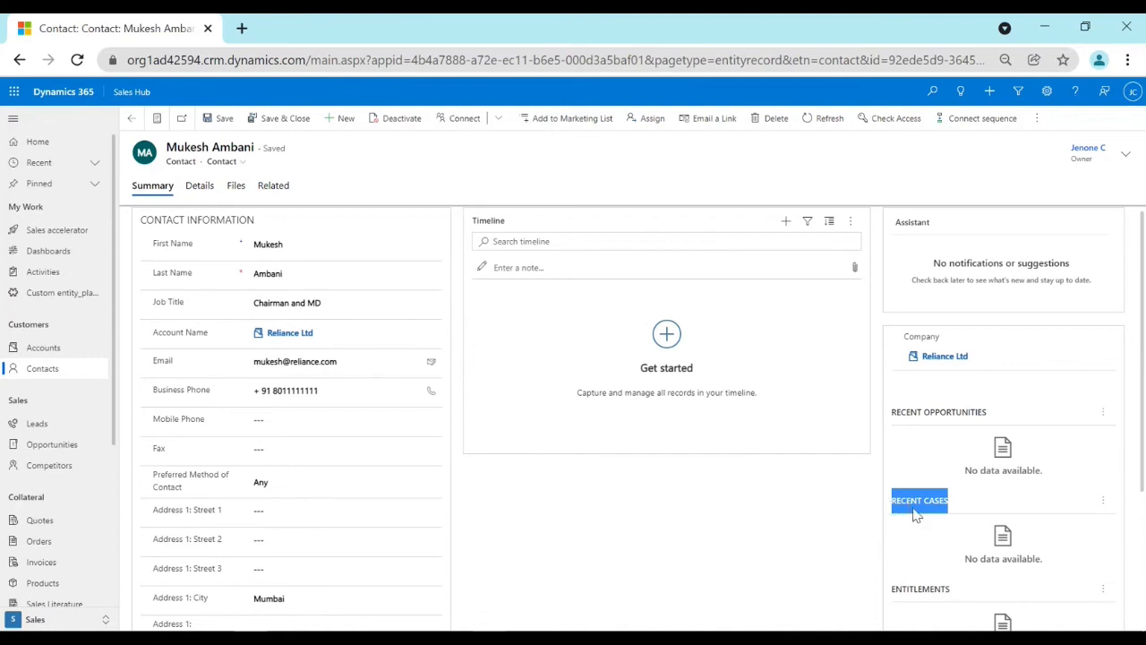
left_click(812, 514)
scroll(955, 512, "down", 1)
scroll(954, 511, "up", 1)
Review the contact's personal details and contact preferences, and look at its associated files.
left_click(204, 186)
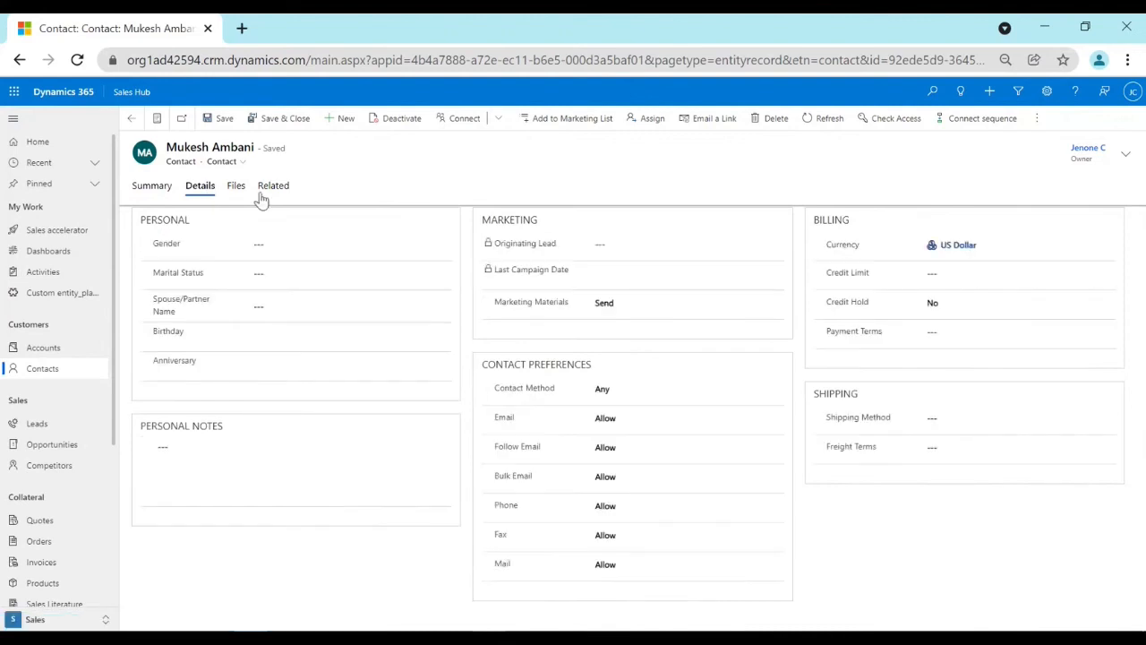
left_click_drag(162, 248, 207, 350)
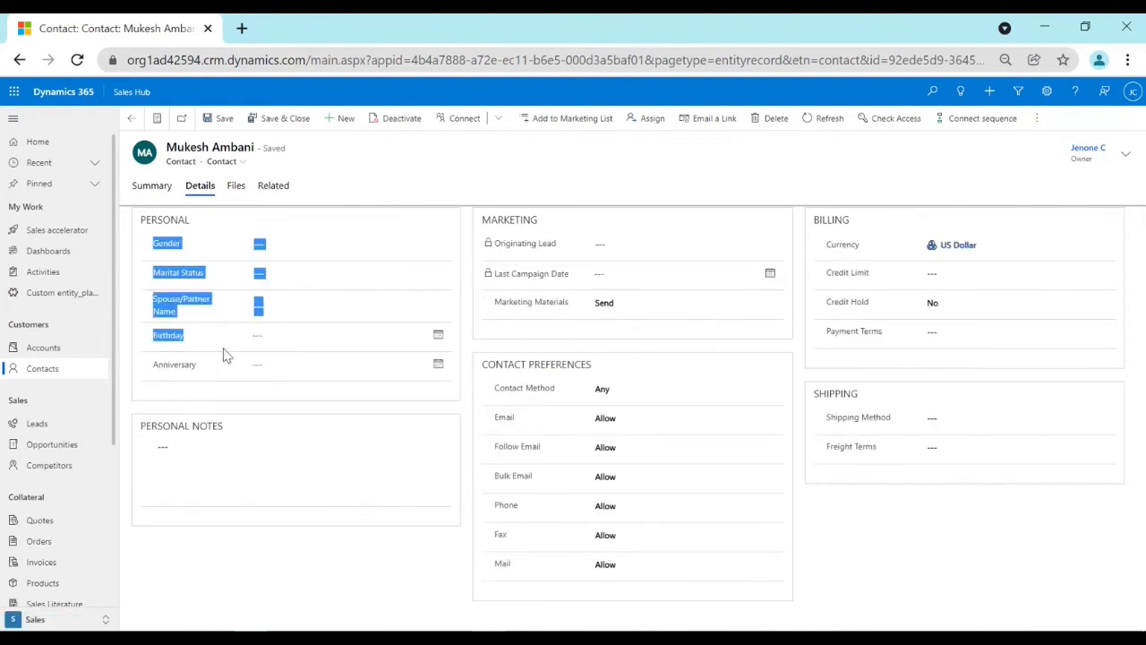
left_click(972, 557)
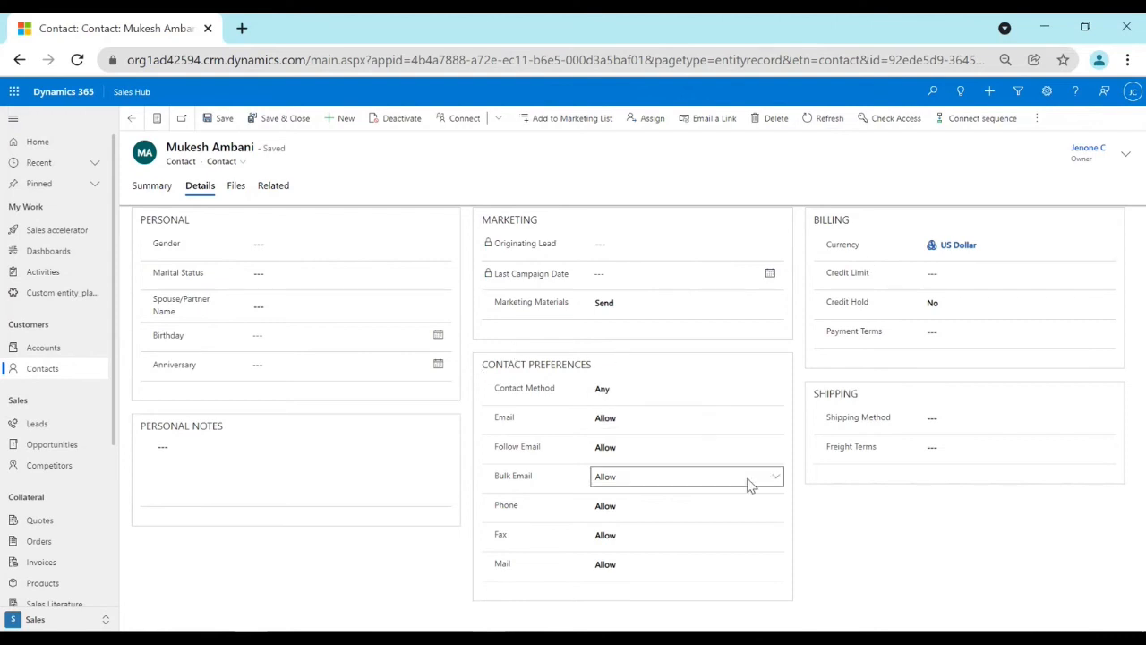
left_click(237, 187)
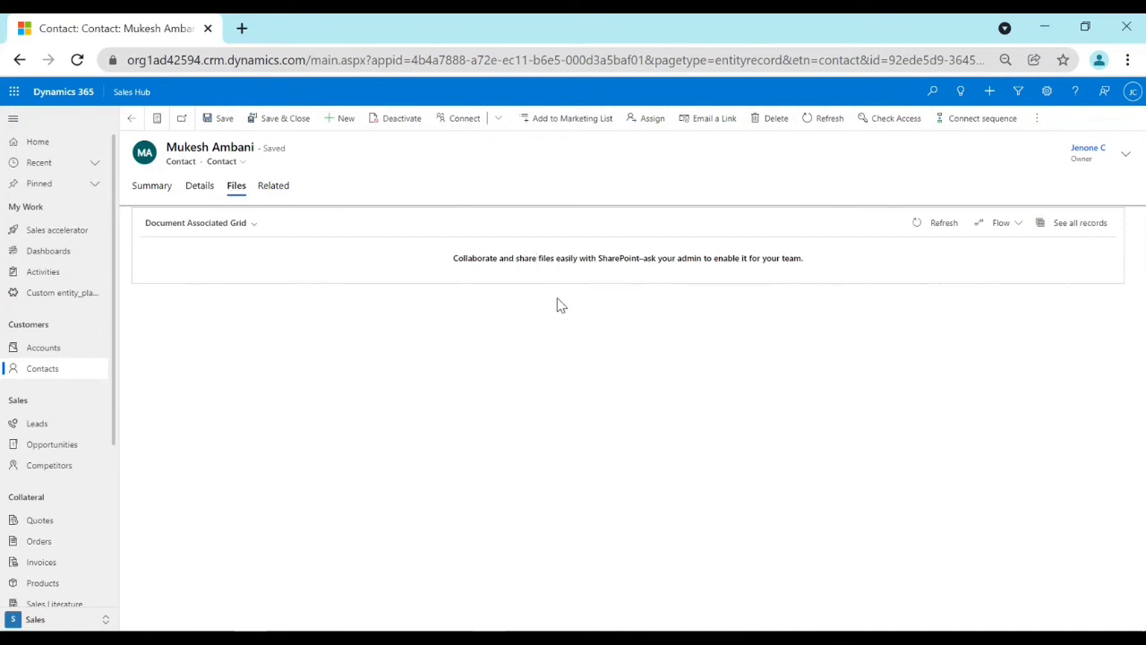
left_click(151, 190)
left_click(198, 186)
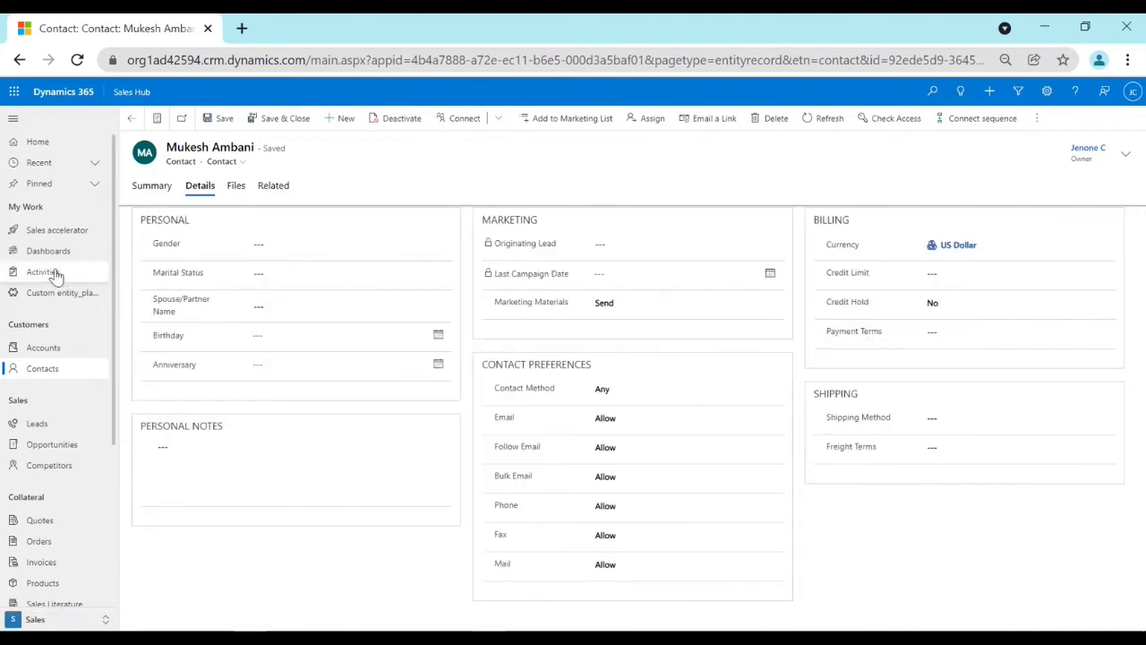
Open the My Activities list and check which other activity types can be created.
left_click(52, 273)
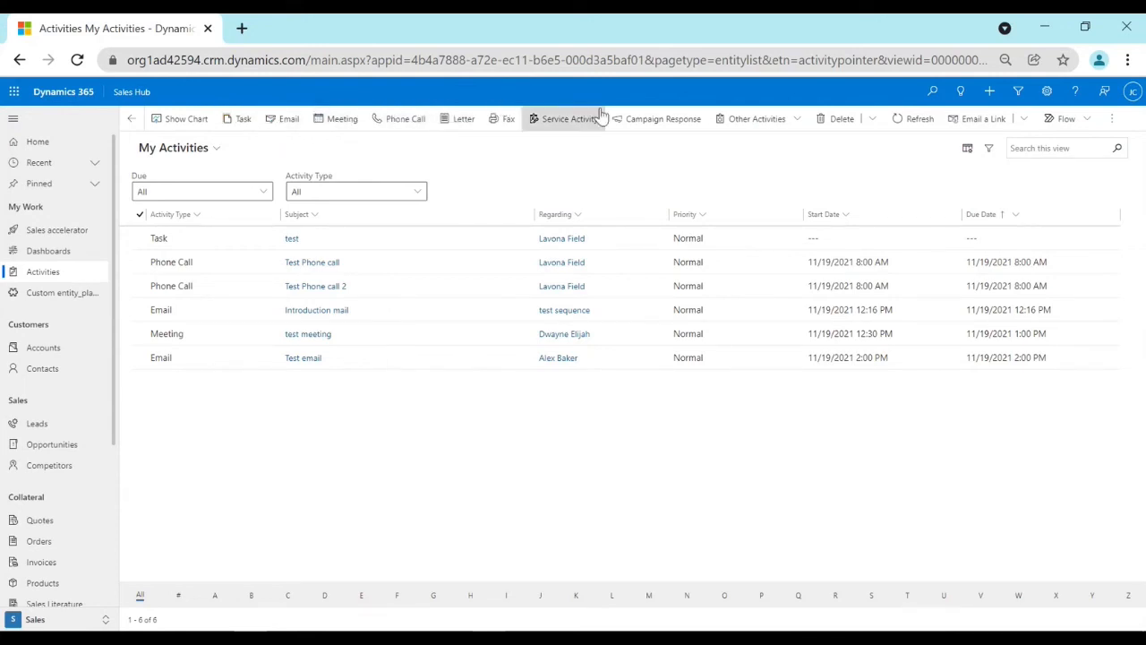
left_click(785, 123)
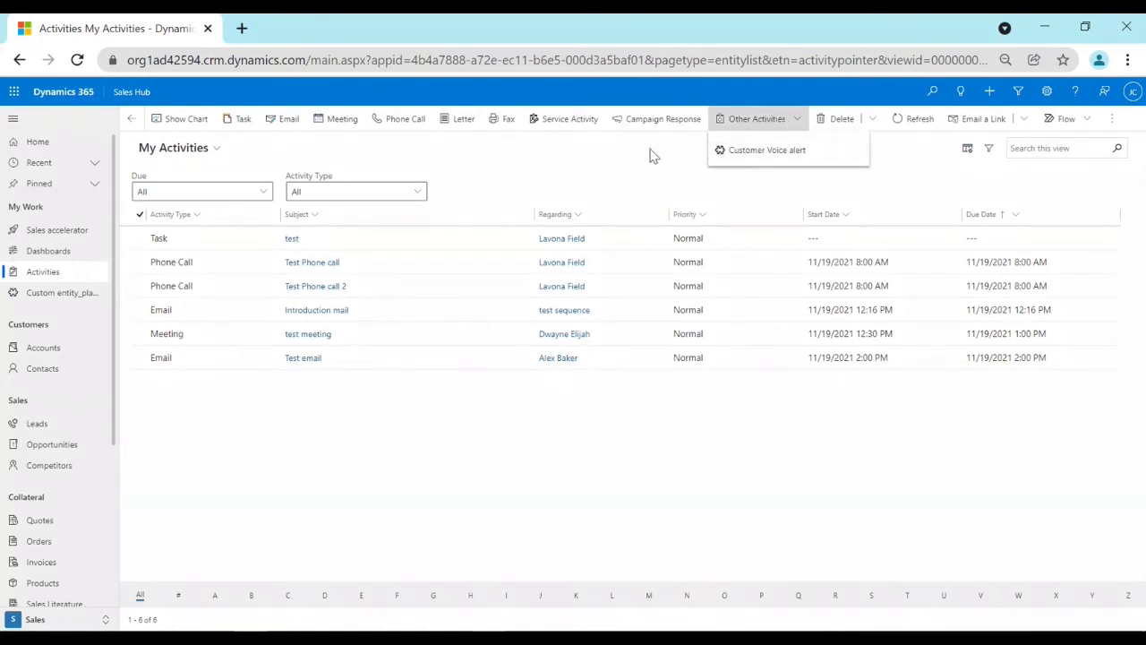
left_click(604, 154)
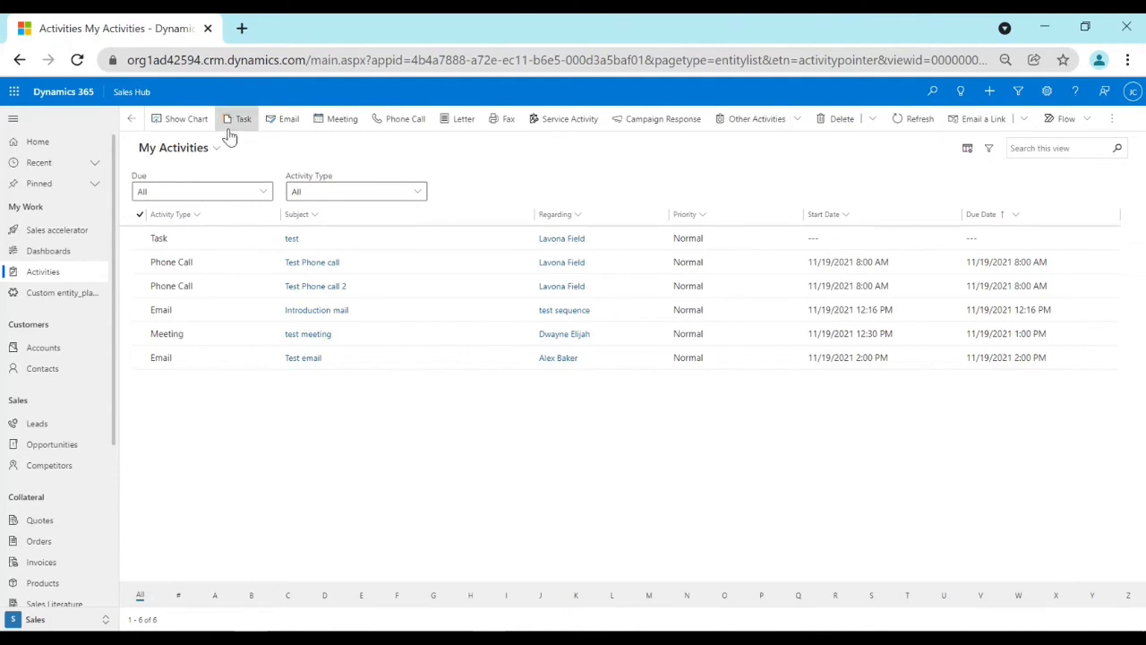
Create a new phone call activity with the subject "New Product demo to customer".
left_click(408, 123)
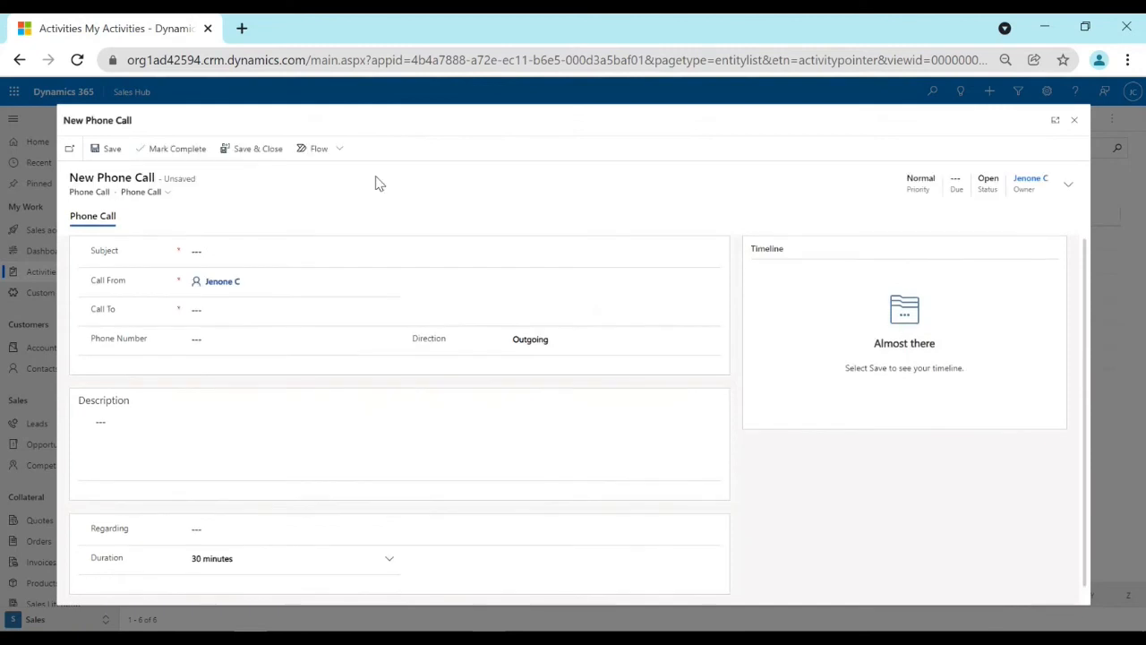
left_click(274, 248)
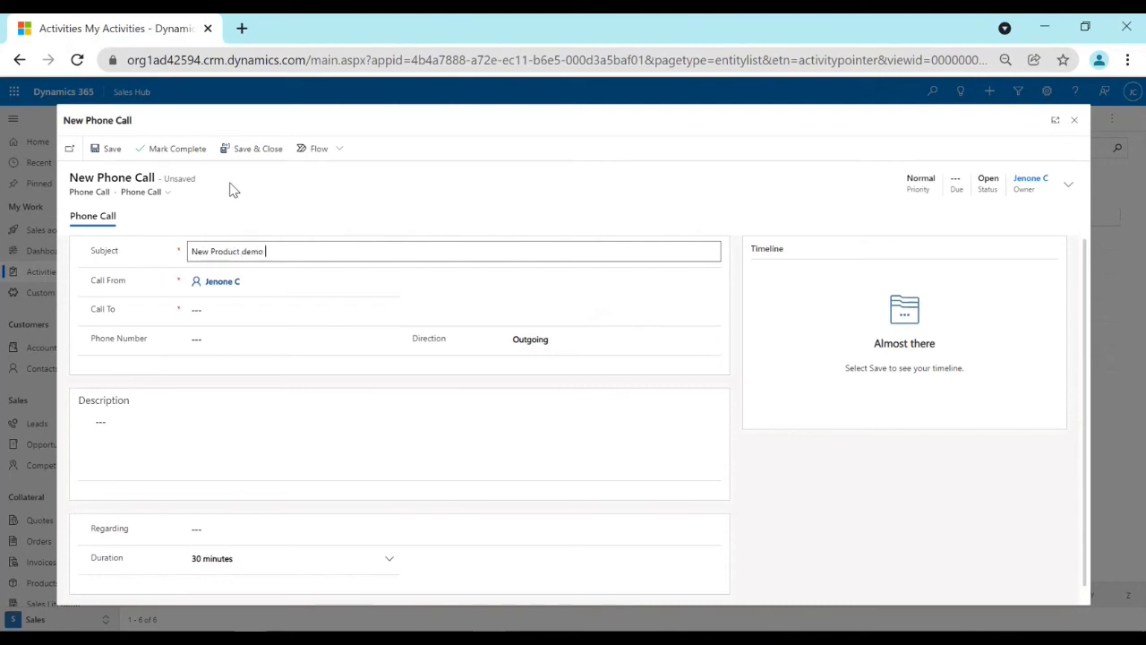
type("New Product demo to customer")
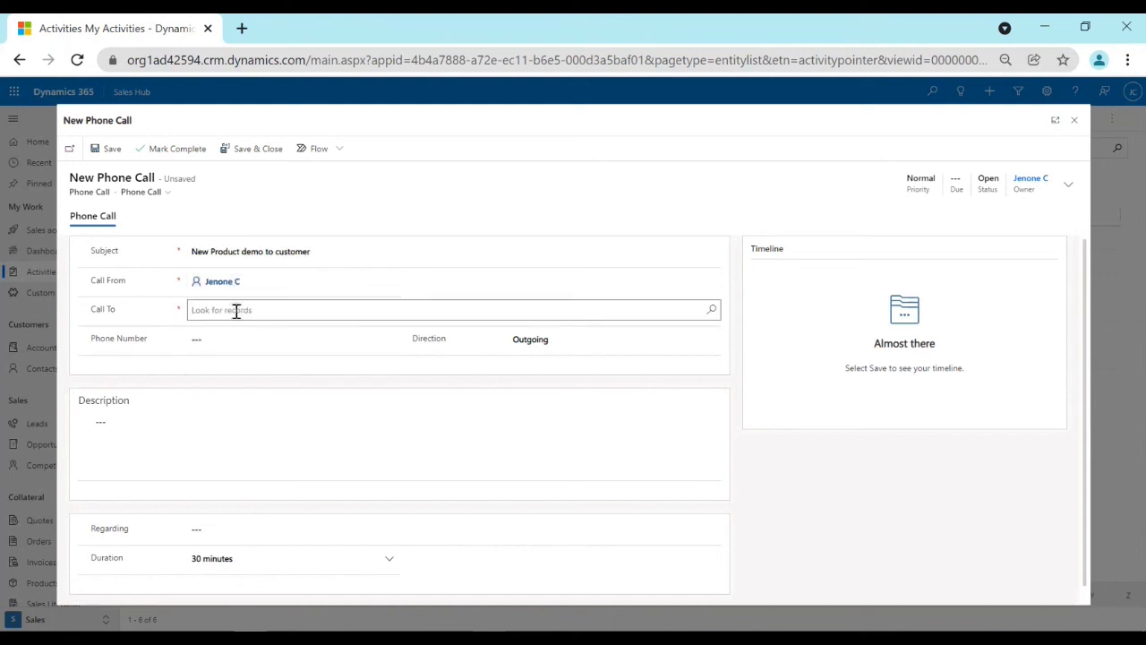
Set Mukesh Ambani as the call recipient and enter the phone number for the call.
left_click(237, 310)
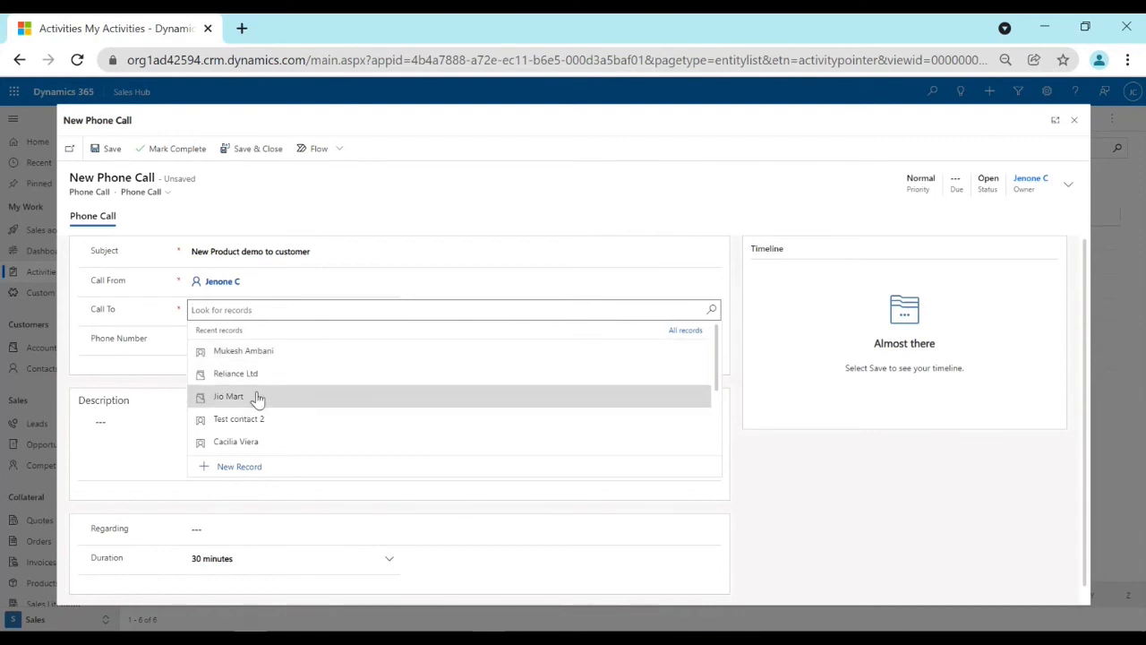
left_click(260, 352)
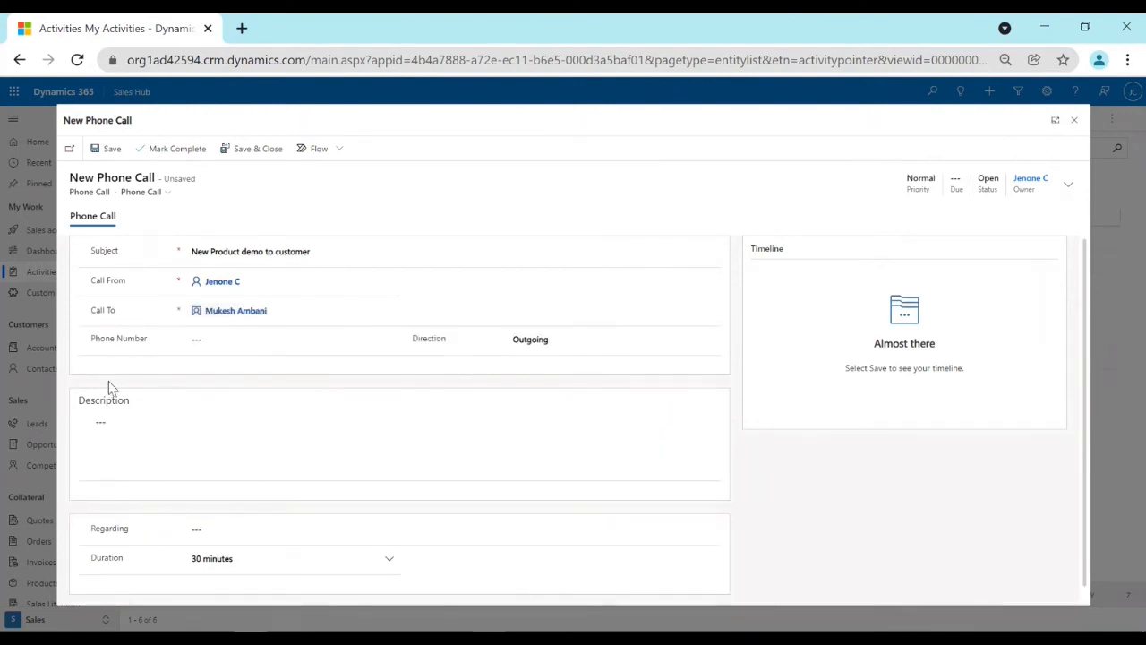
left_click(188, 348)
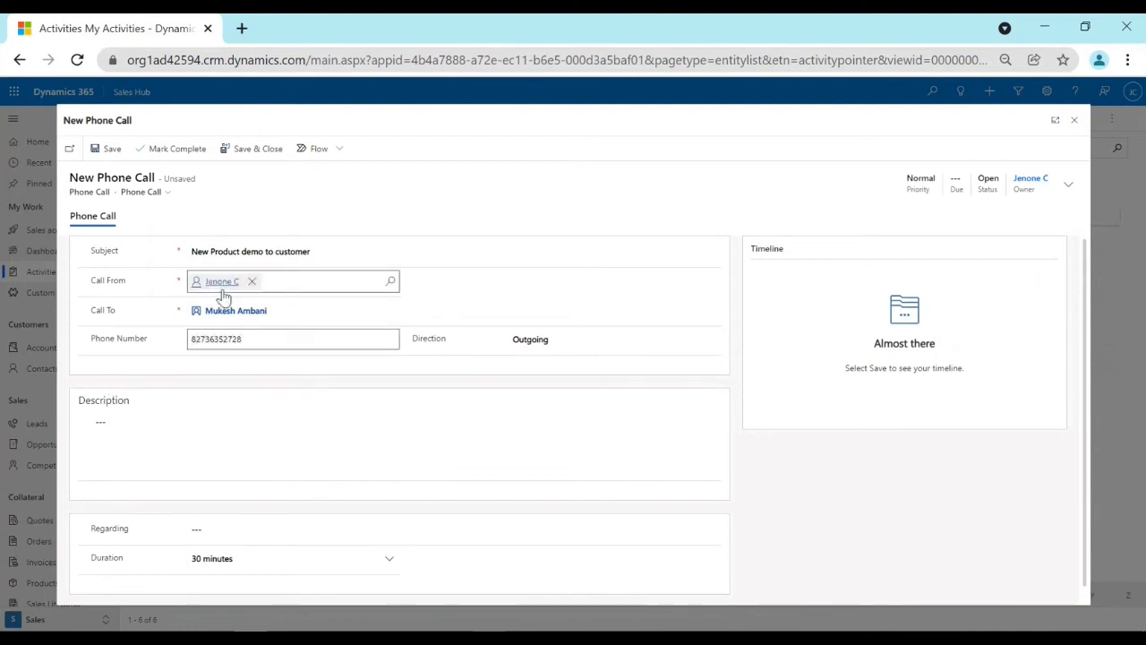
left_click(540, 295)
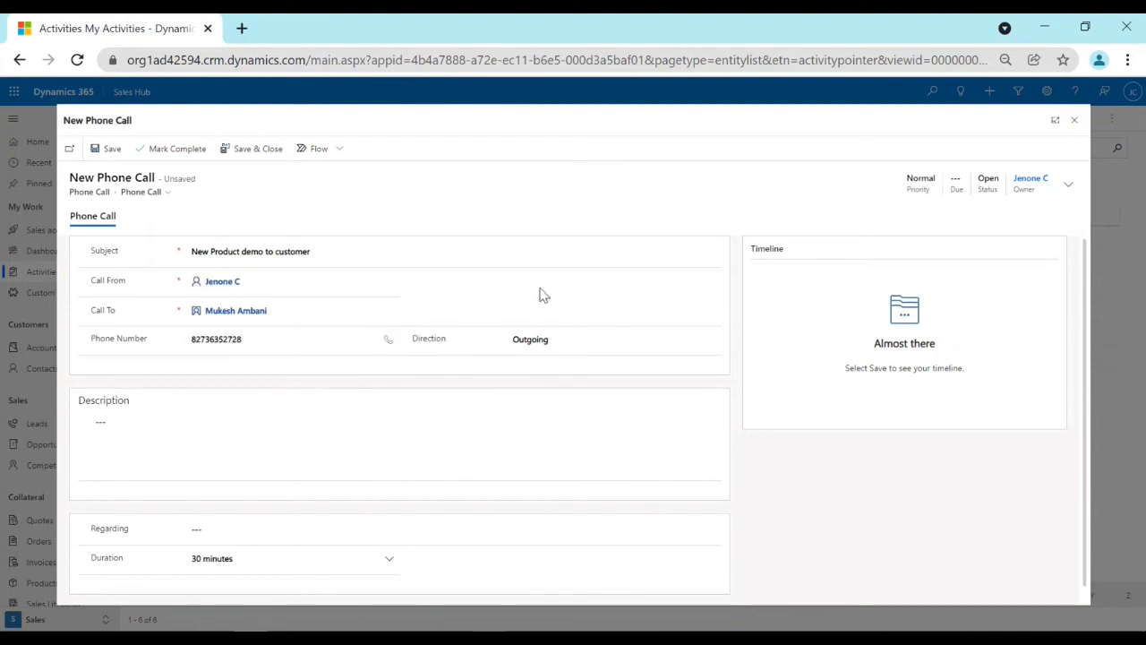
Check the available Direction options for the phone call, keeping Outgoing.
double_click(431, 341)
left_click(549, 345)
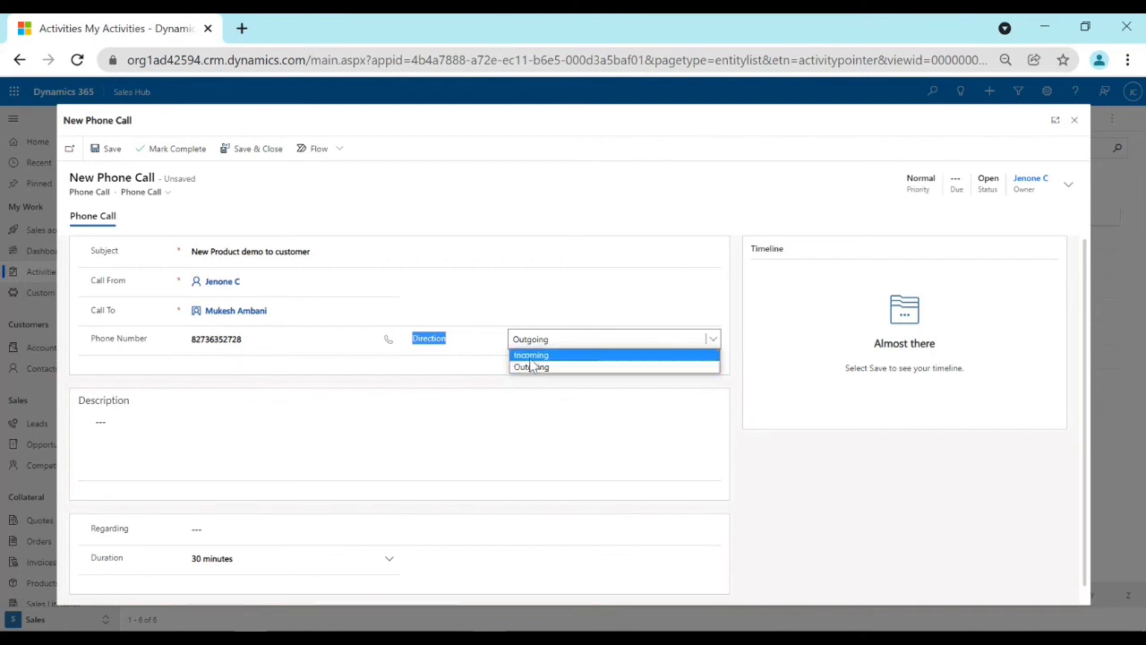
left_click(553, 394)
Set Mukesh Ambani as the Regarding record of the new phone call.
scroll(494, 366, "down", 1)
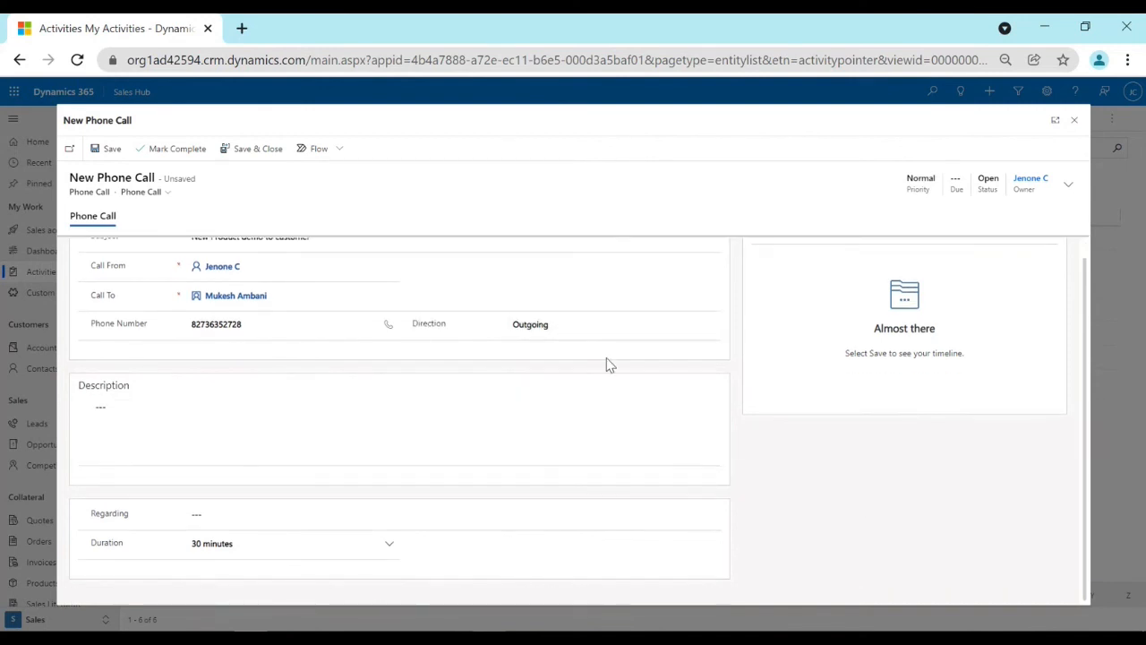
scroll(421, 398, "up", 1)
left_click(231, 529)
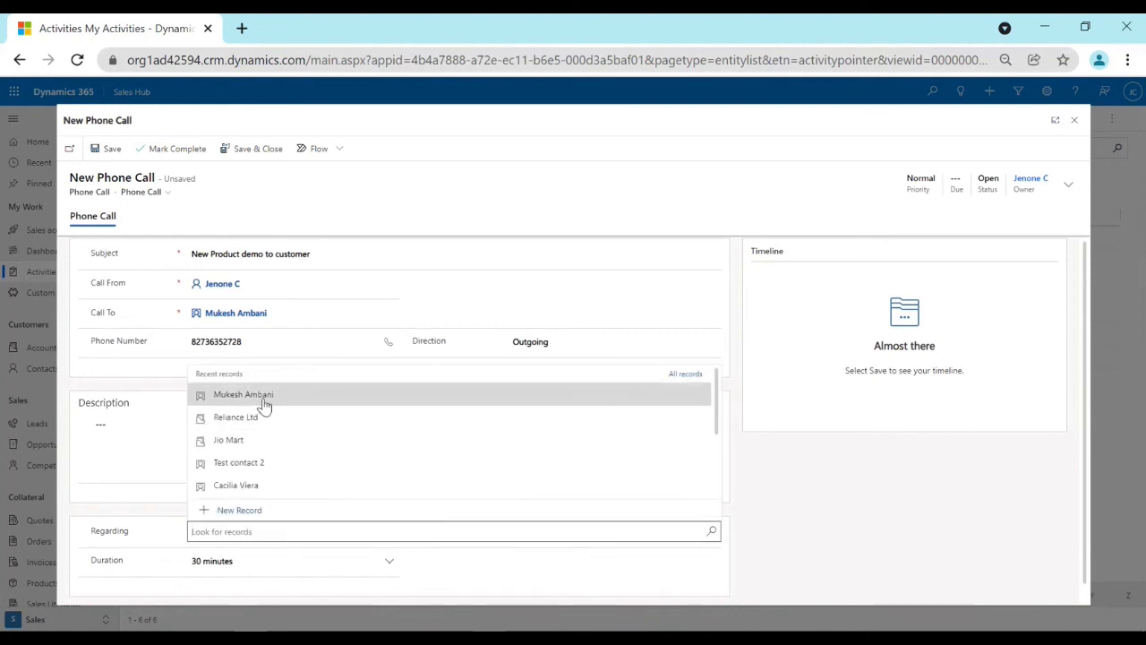
left_click(262, 400)
Choose a duration of 30 minutes, then save the phone call as completed.
scroll(582, 493, "down", 1)
left_click(159, 546)
scroll(251, 544, "up", 1)
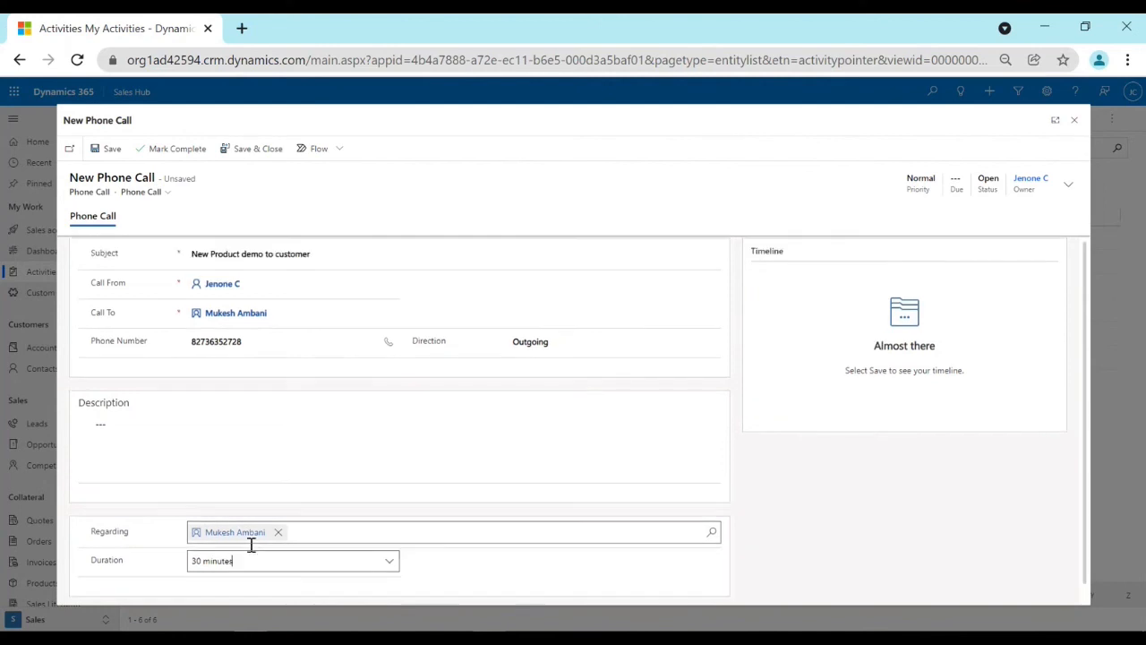
left_click(392, 567)
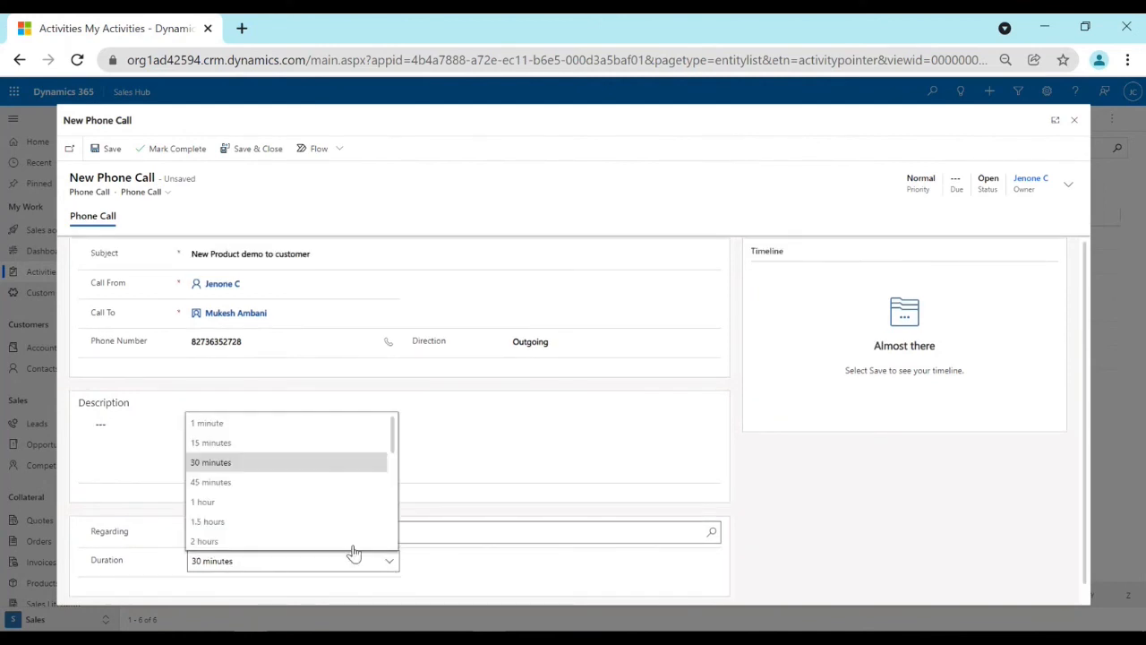
left_click(257, 472)
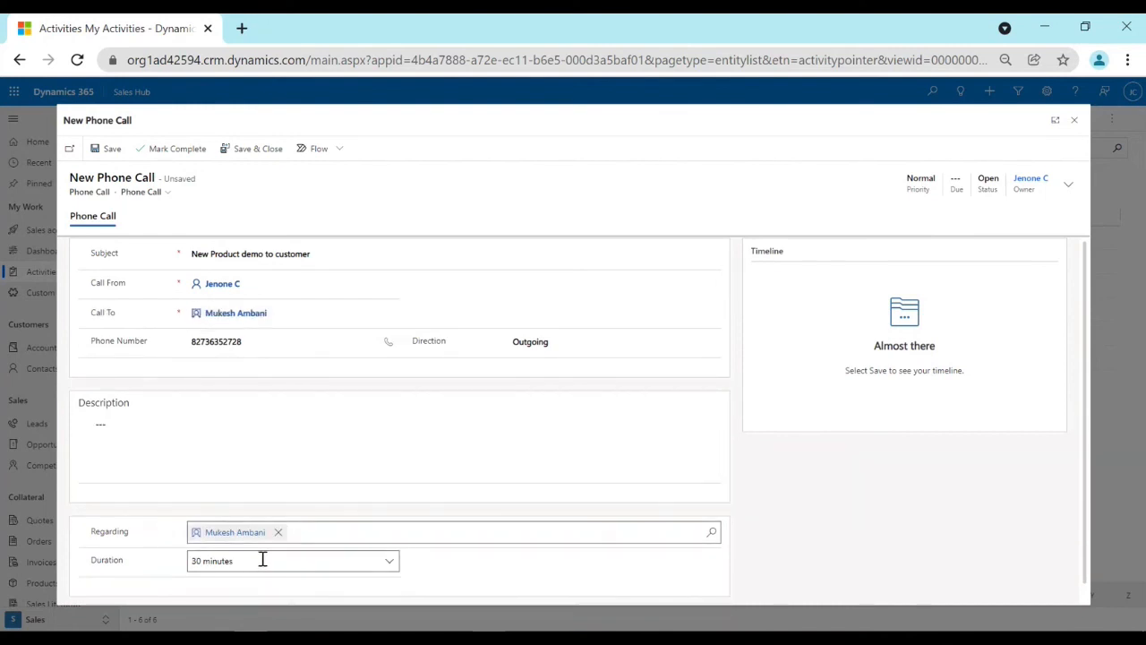
left_click(109, 148)
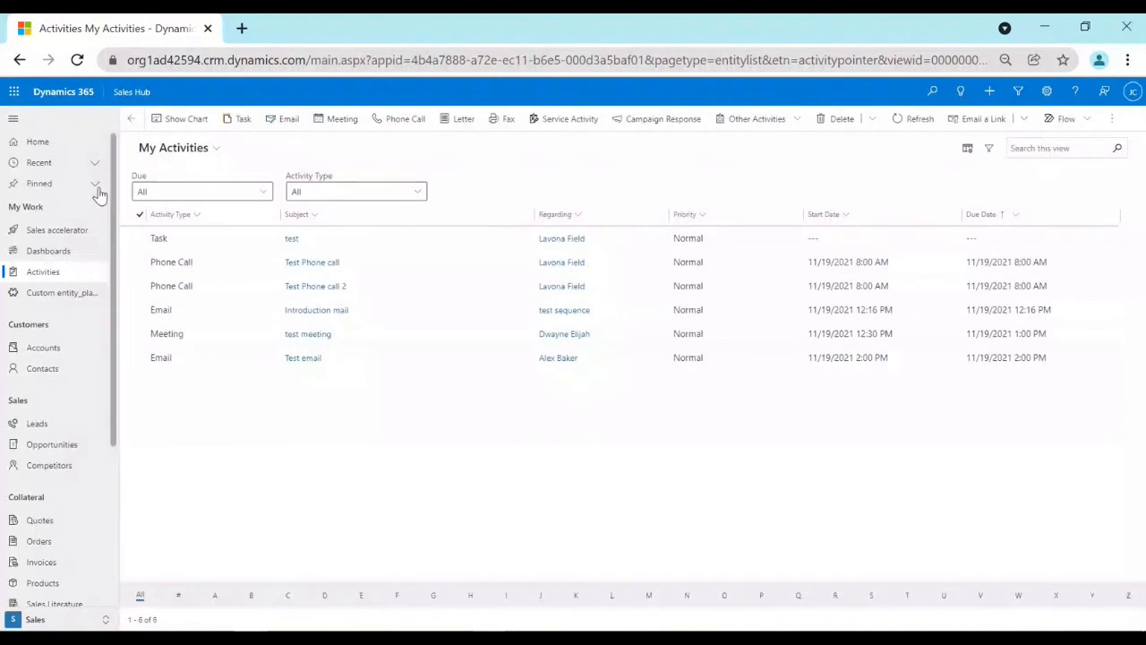
Open the Mukesh Ambani contact and check its timeline for the new phone call.
left_click(70, 377)
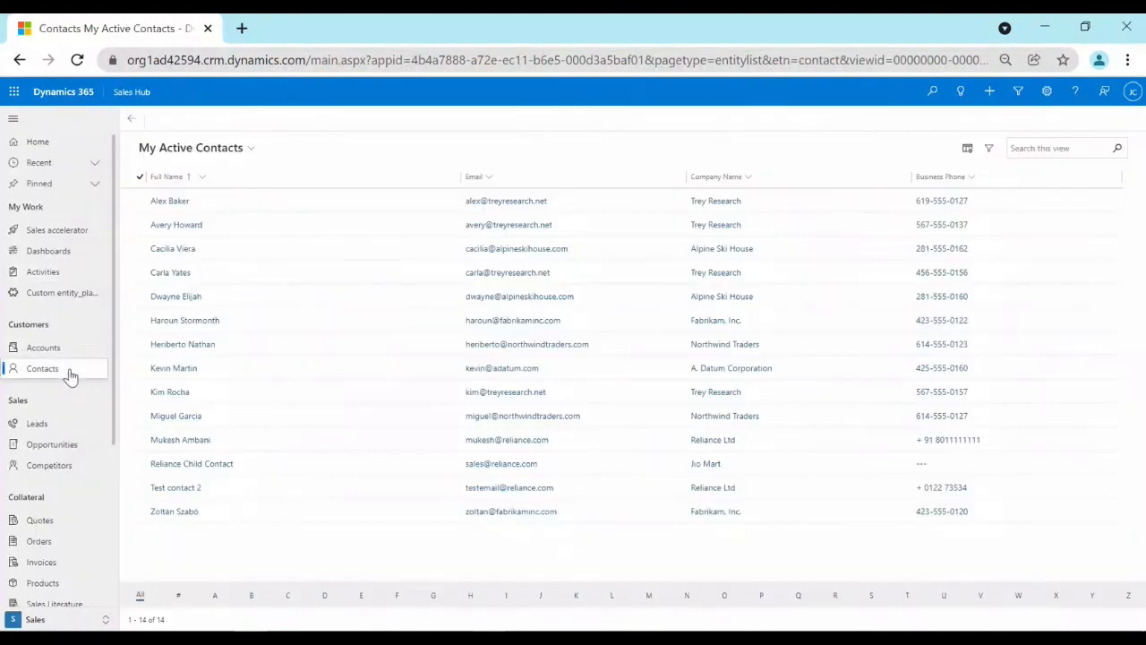
left_click(176, 444)
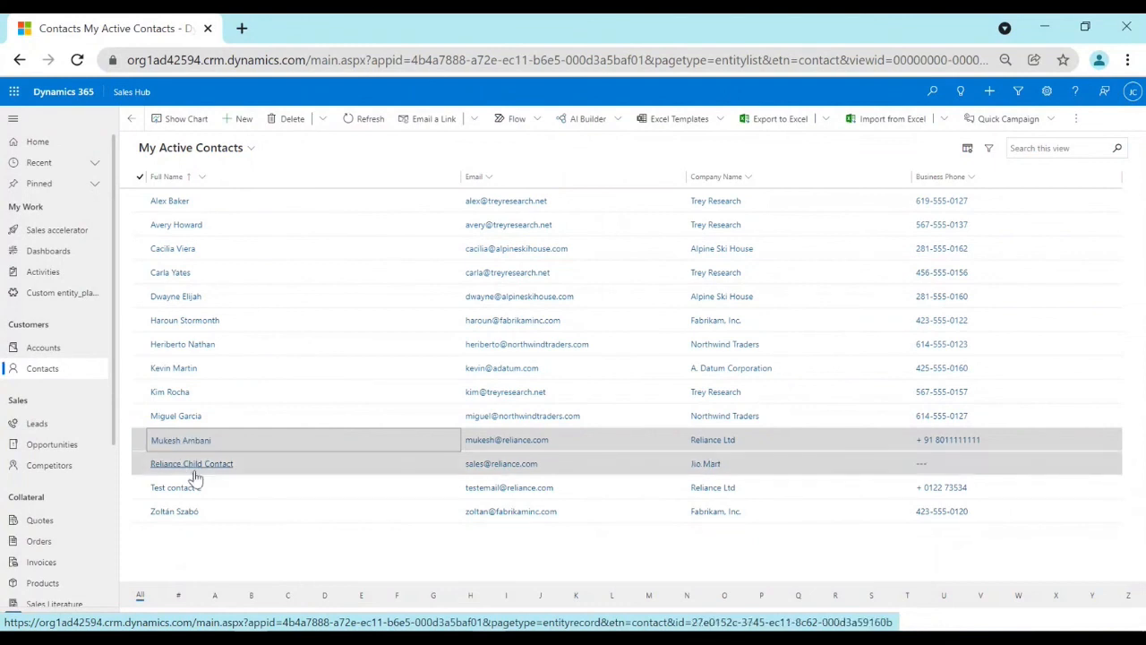
left_click(190, 441)
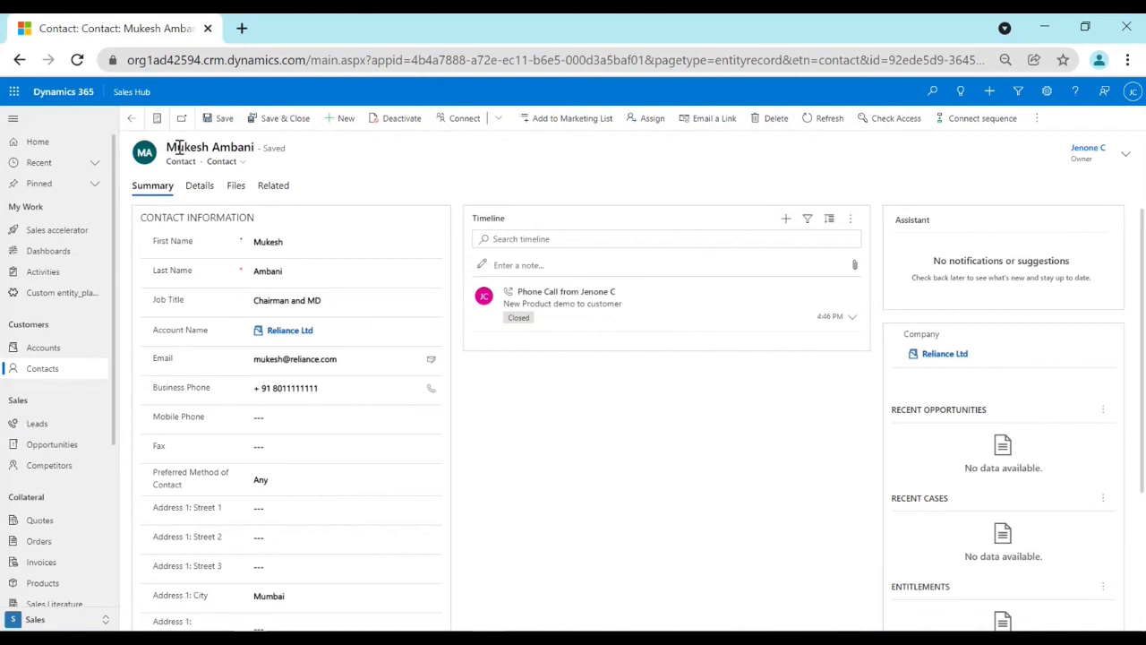
left_click_drag(170, 148, 260, 160)
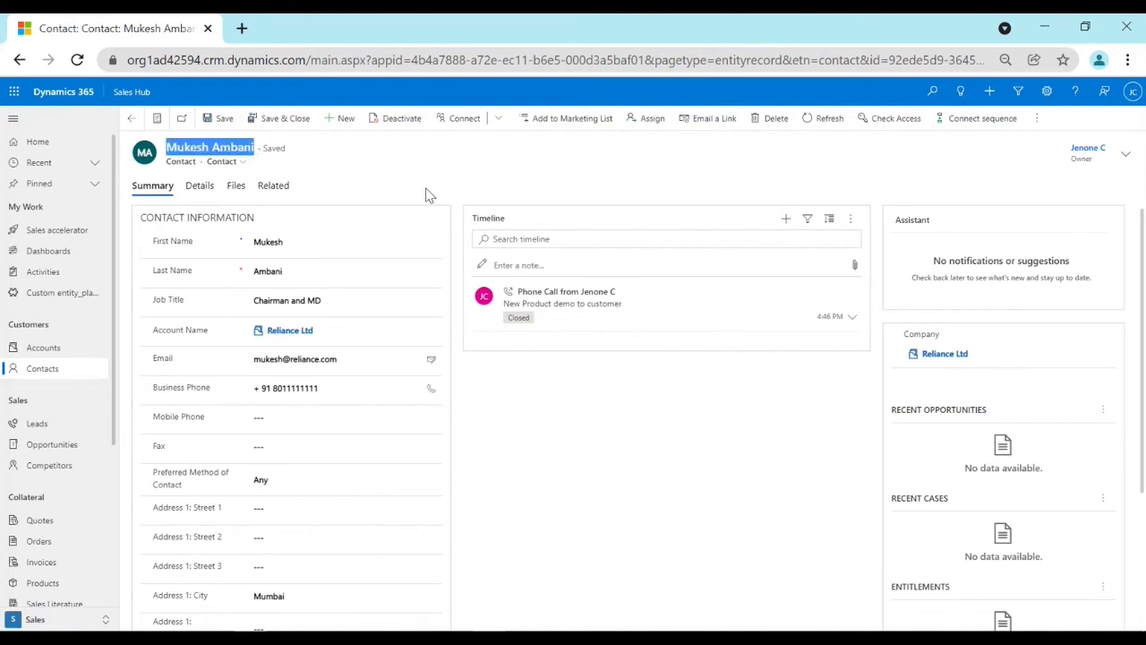
left_click_drag(472, 218, 512, 218)
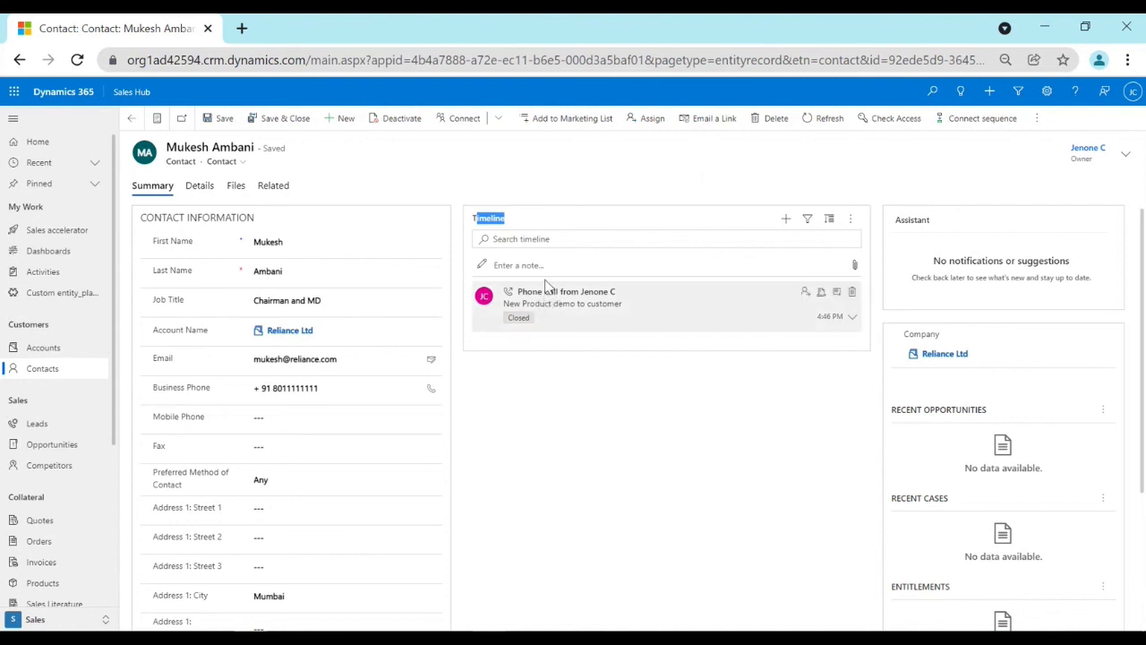
double_click(484, 214)
View the My Activities list, then return to the Mukesh Ambani contact and expand the phone call entry in its timeline.
left_click(56, 272)
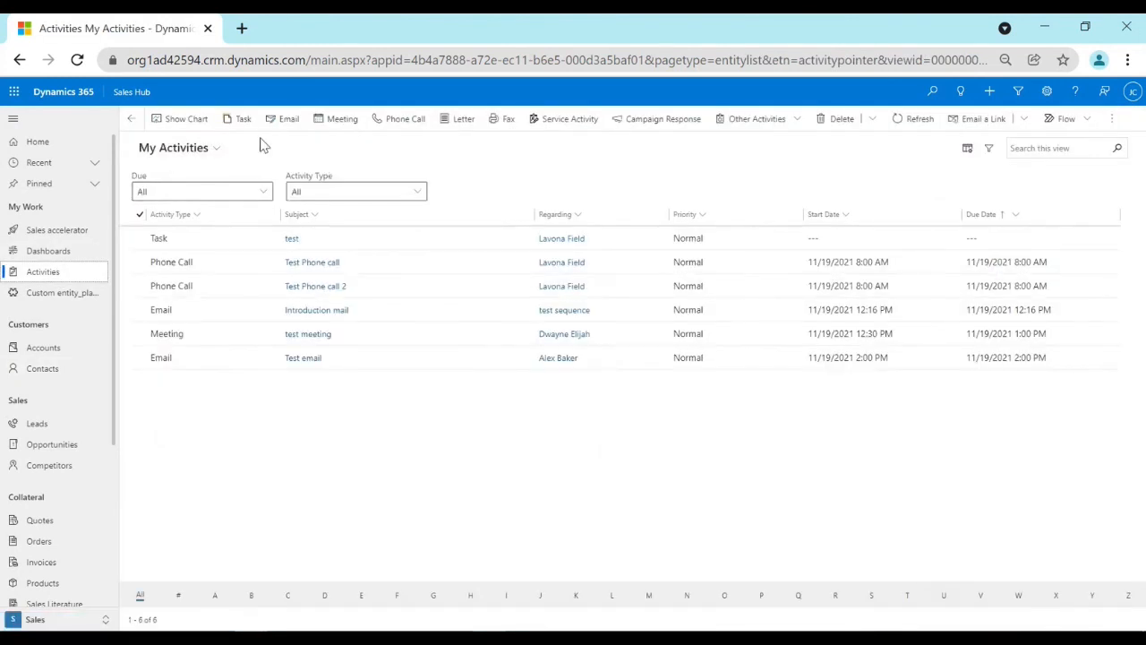
left_click(53, 368)
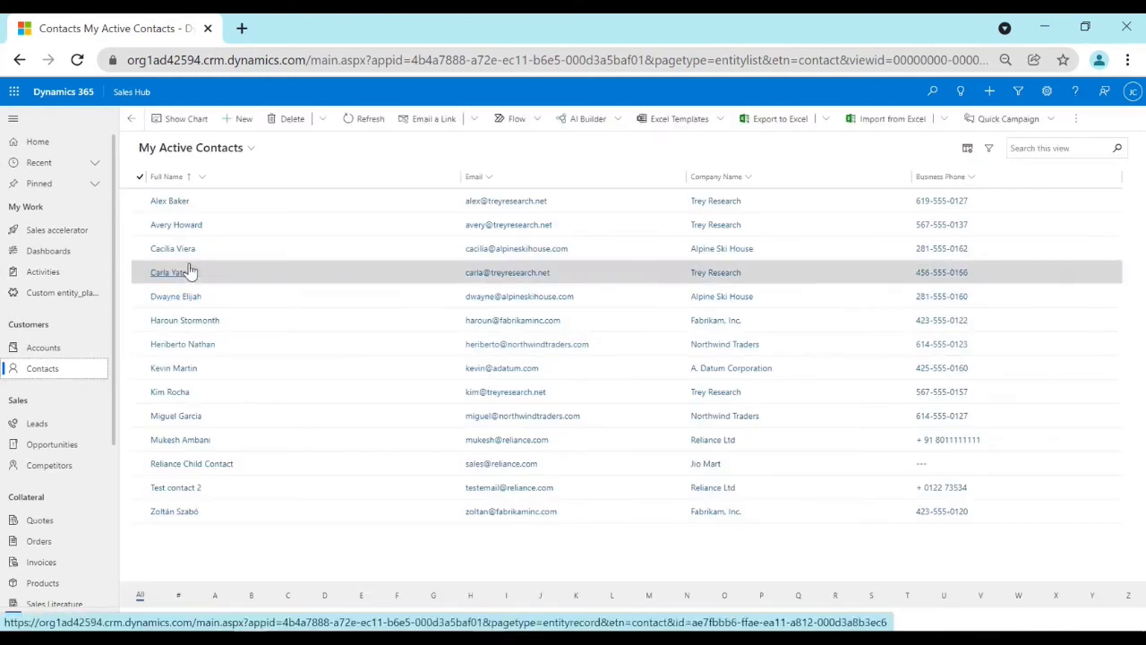
left_click(183, 440)
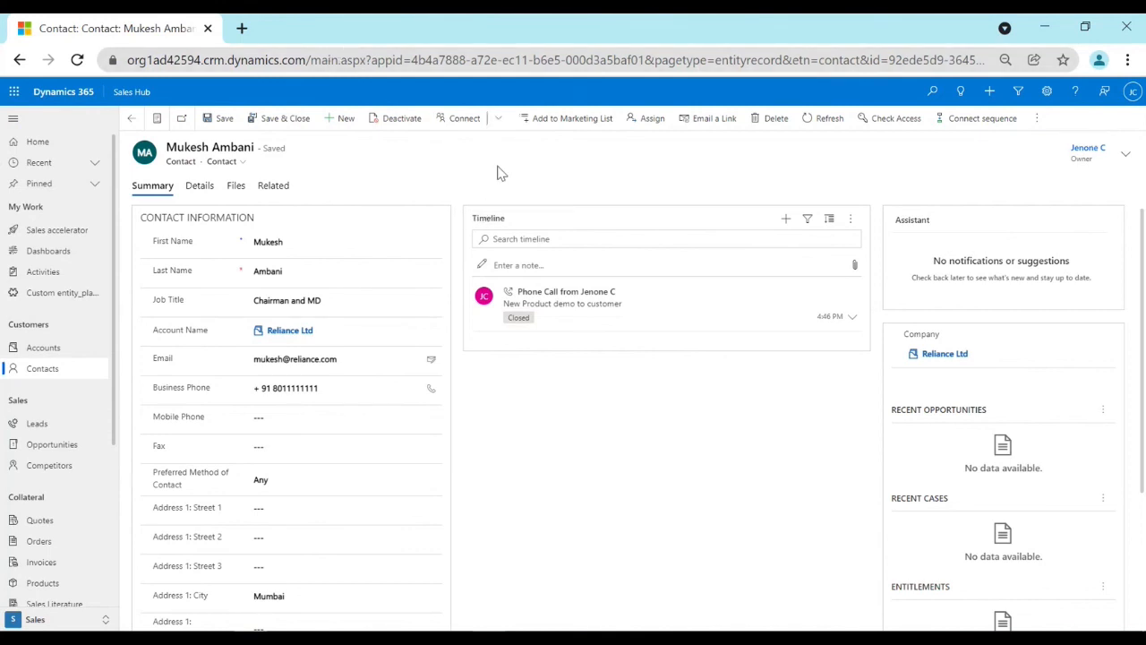
left_click(545, 314)
left_click(546, 315)
double_click(545, 309)
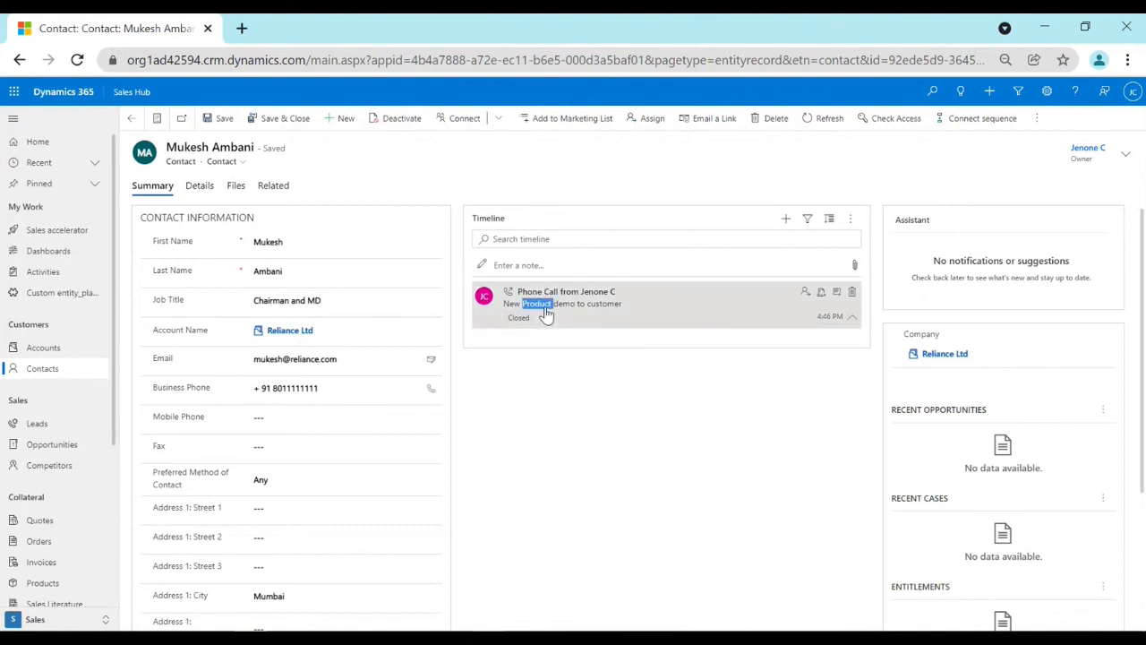
Open the "New Product demo to customer" phone call record from the timeline, review its details and return to the contact.
left_click(823, 295)
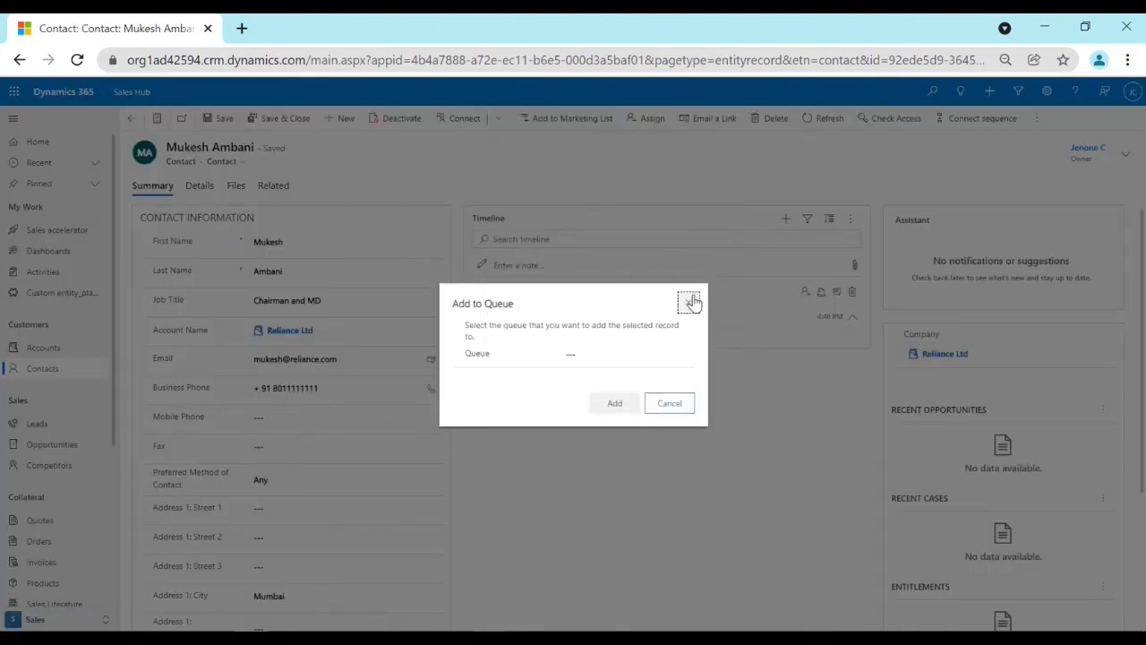
left_click(689, 301)
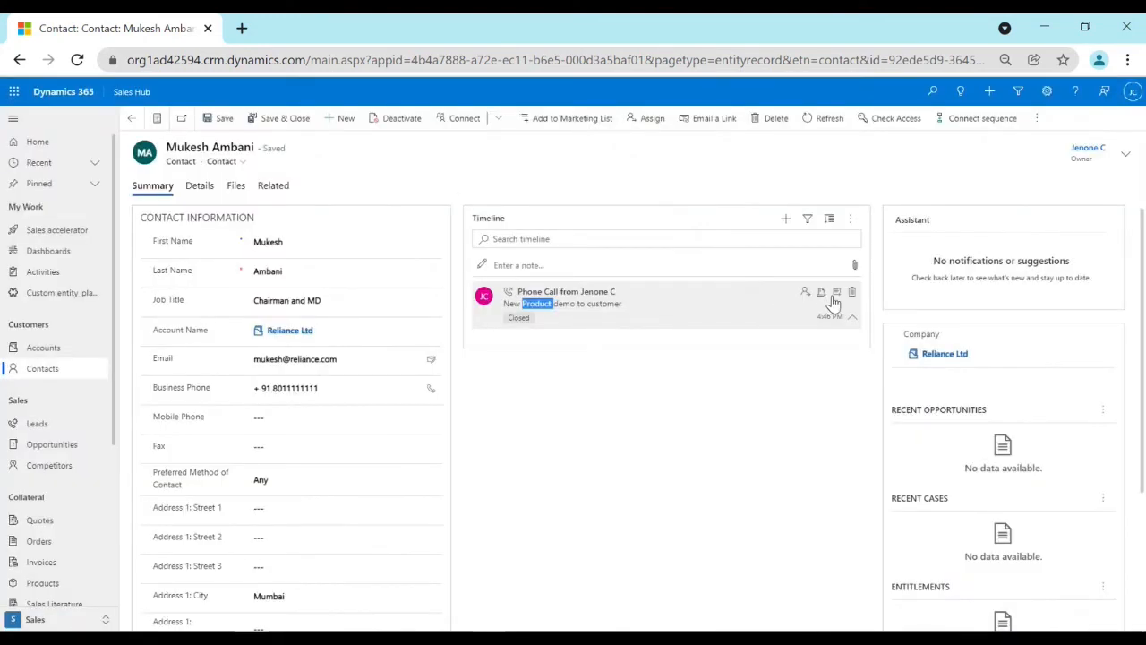
left_click(840, 303)
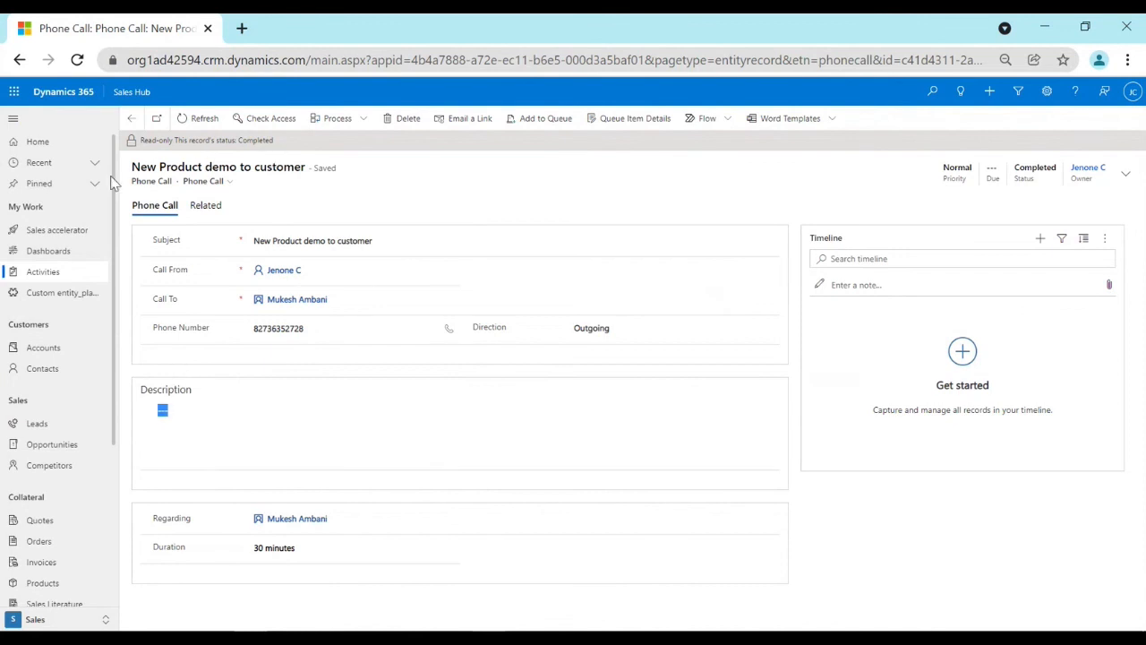
left_click(172, 419)
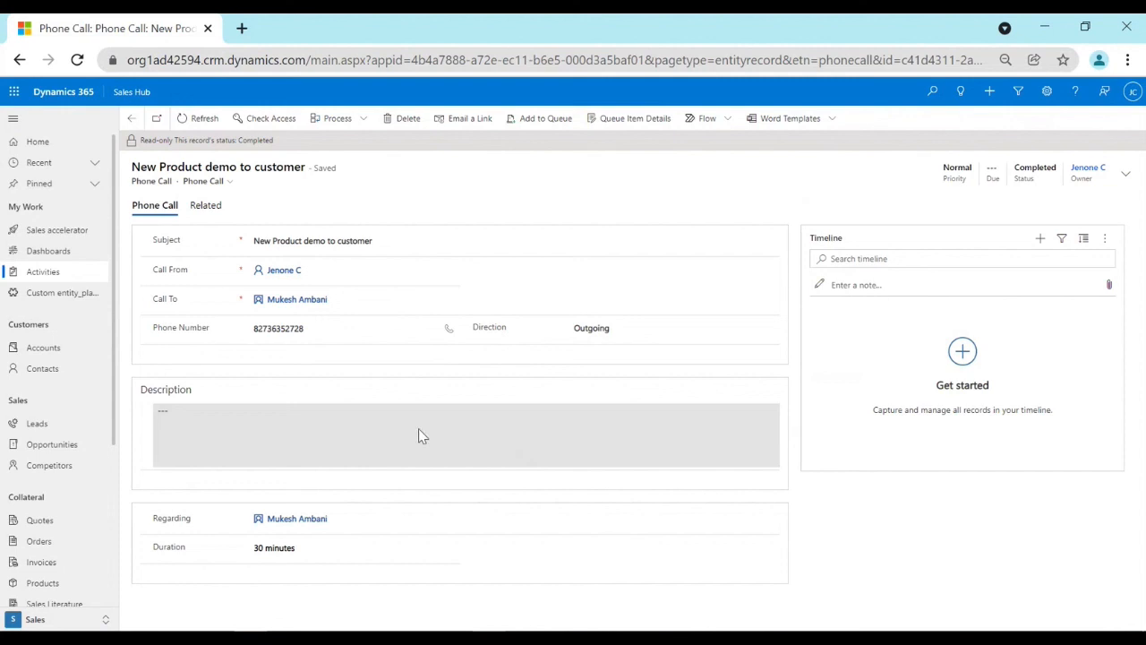
left_click(262, 298)
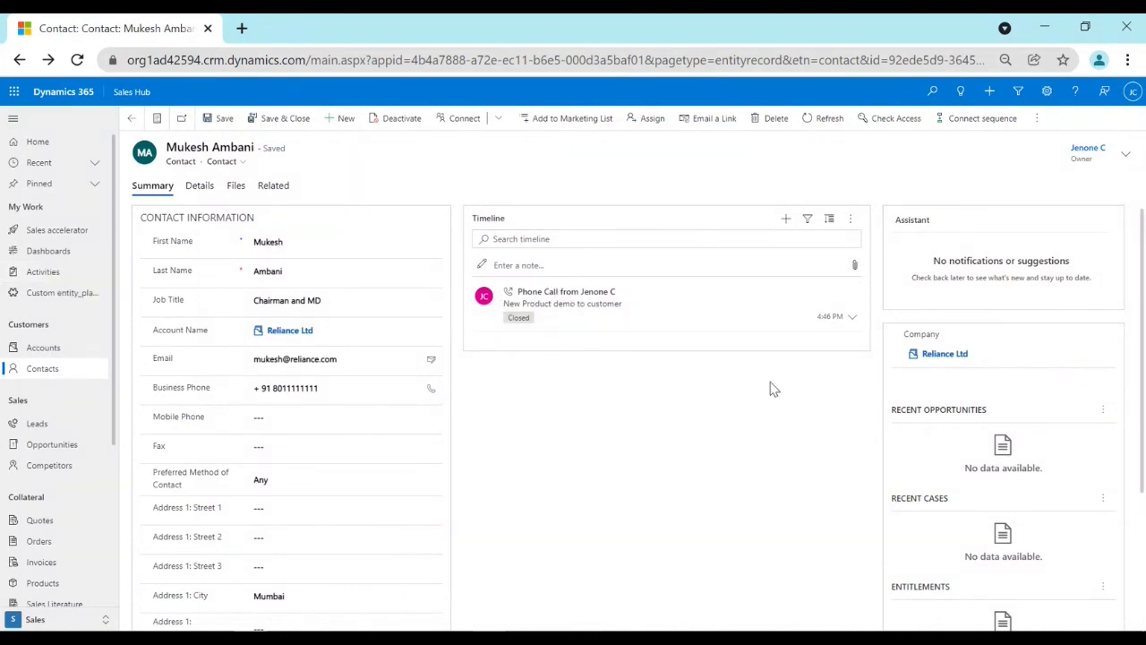
Start a new meeting from the Mukesh Ambani contact's timeline with the subject "Car delivery".
left_click(787, 220)
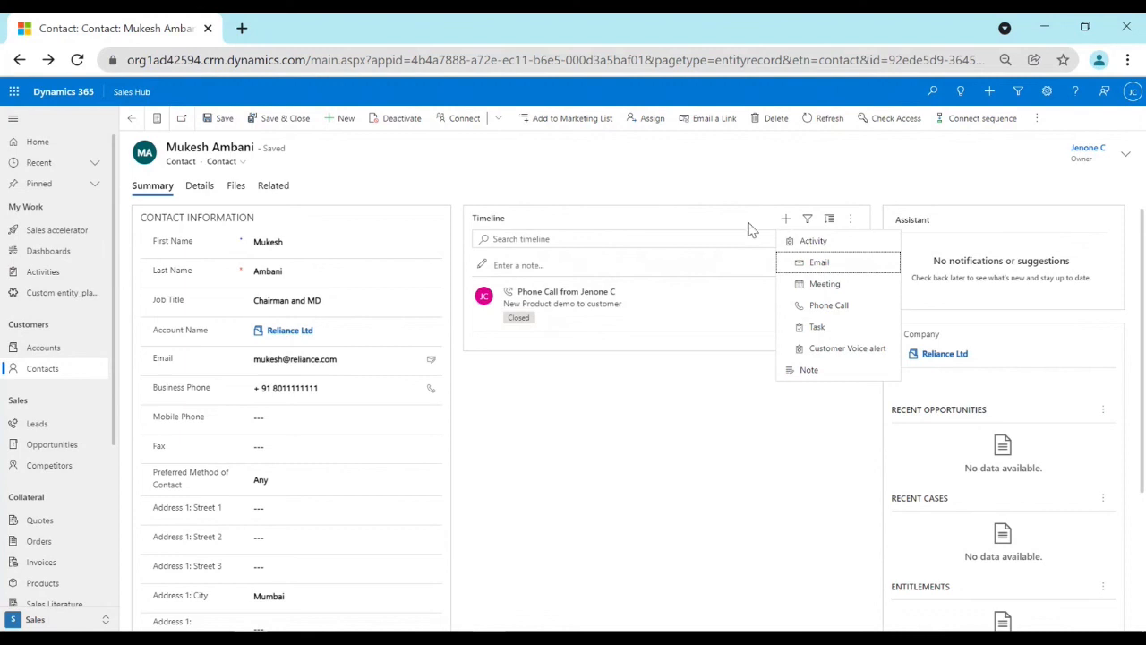
left_click(842, 284)
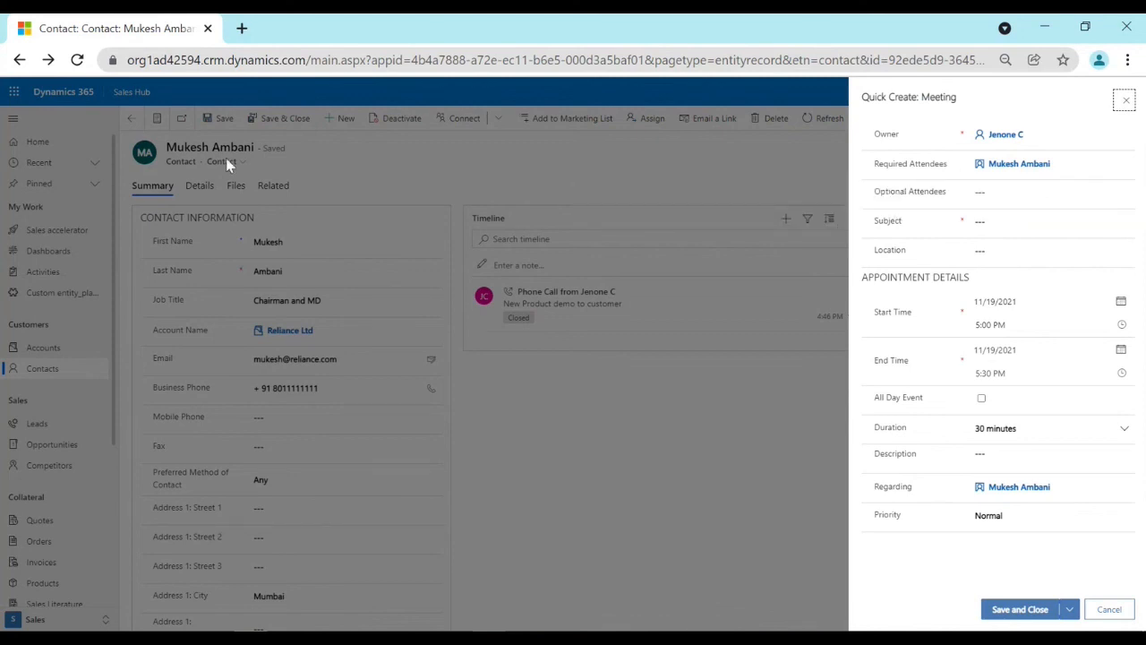
left_click(1048, 222)
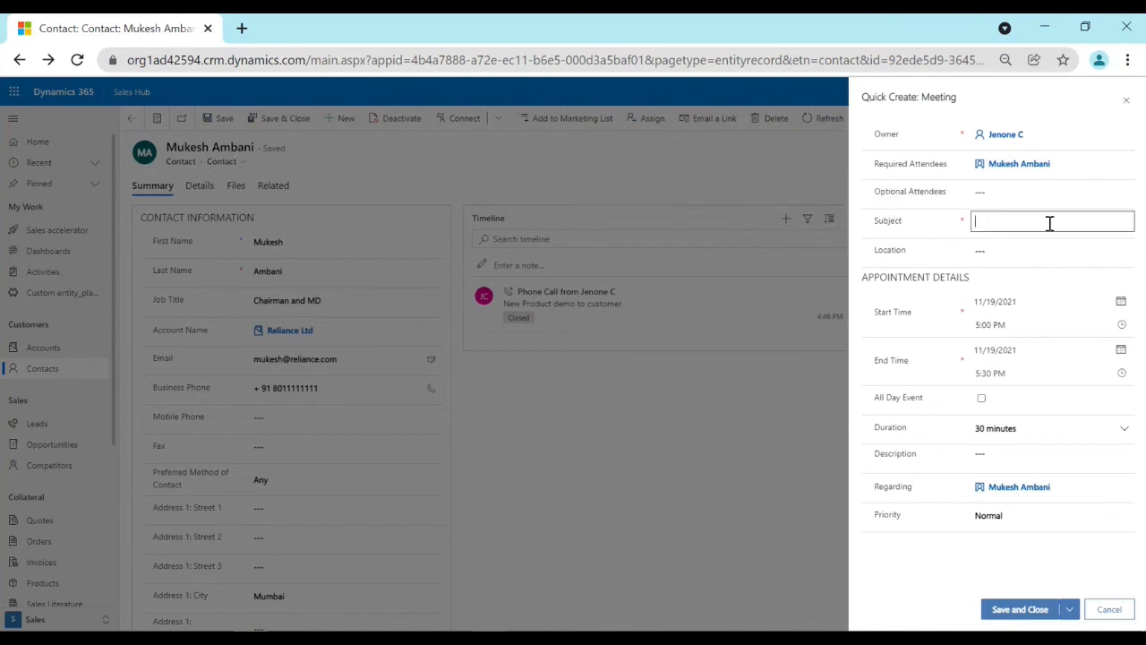
left_click(1010, 170)
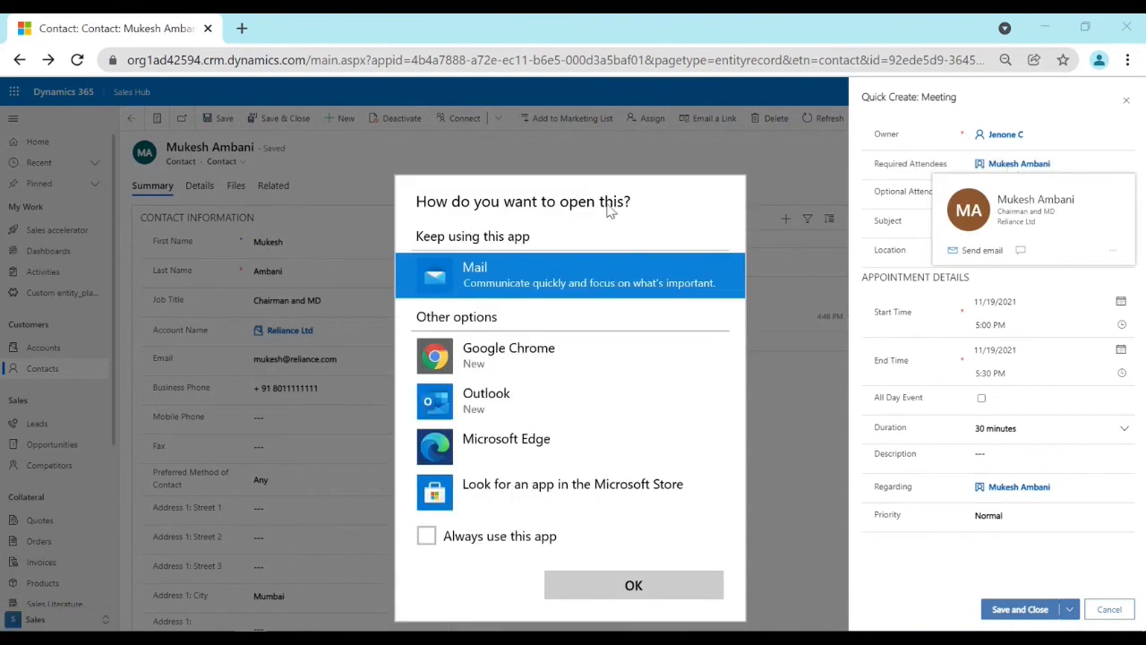
left_click(813, 144)
left_click(1032, 219)
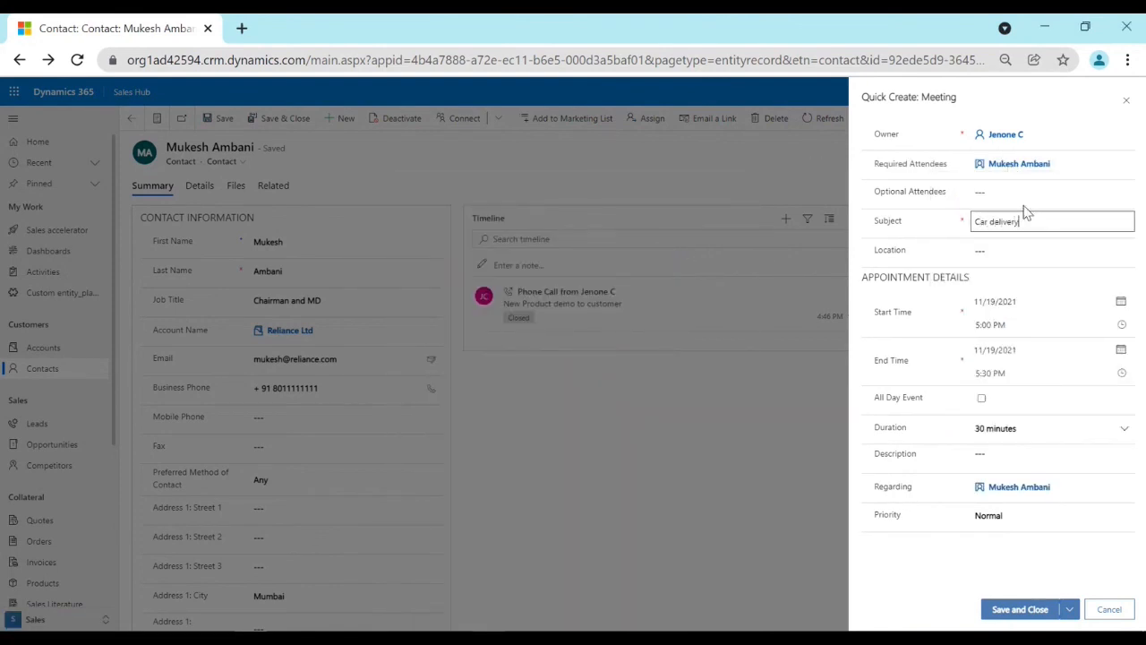
Schedule the Car delivery meeting to start on 11/30/2021 at 9:00 AM, then save and close it.
left_click(1121, 301)
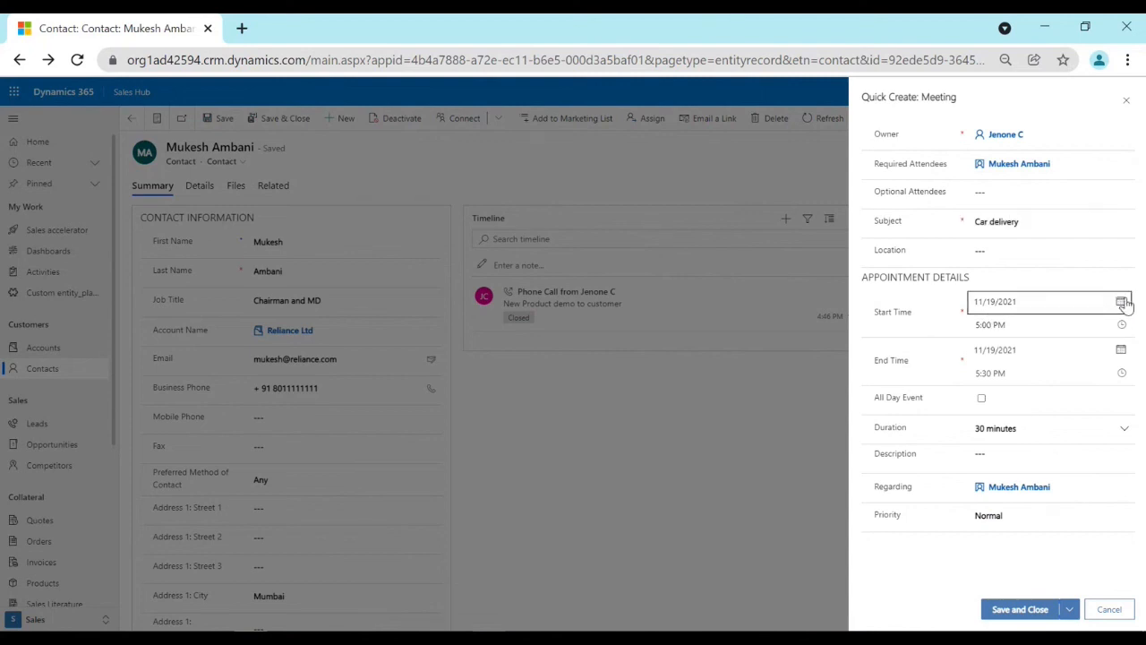
left_click(1016, 442)
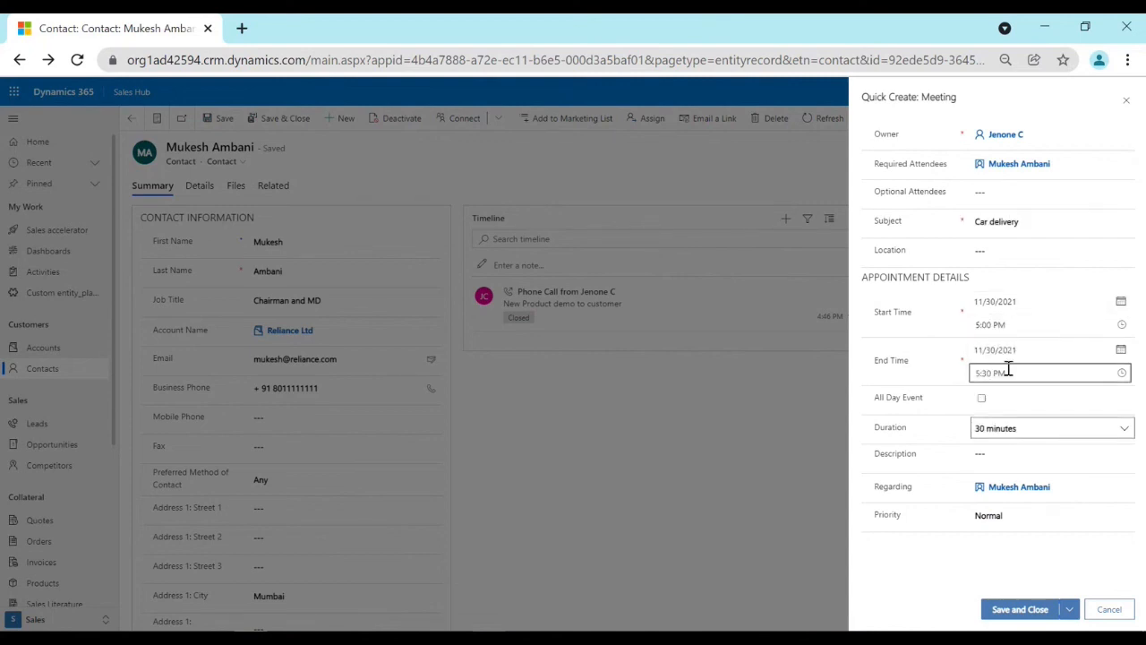
left_click(1114, 326)
scroll(1016, 427, "up", 5)
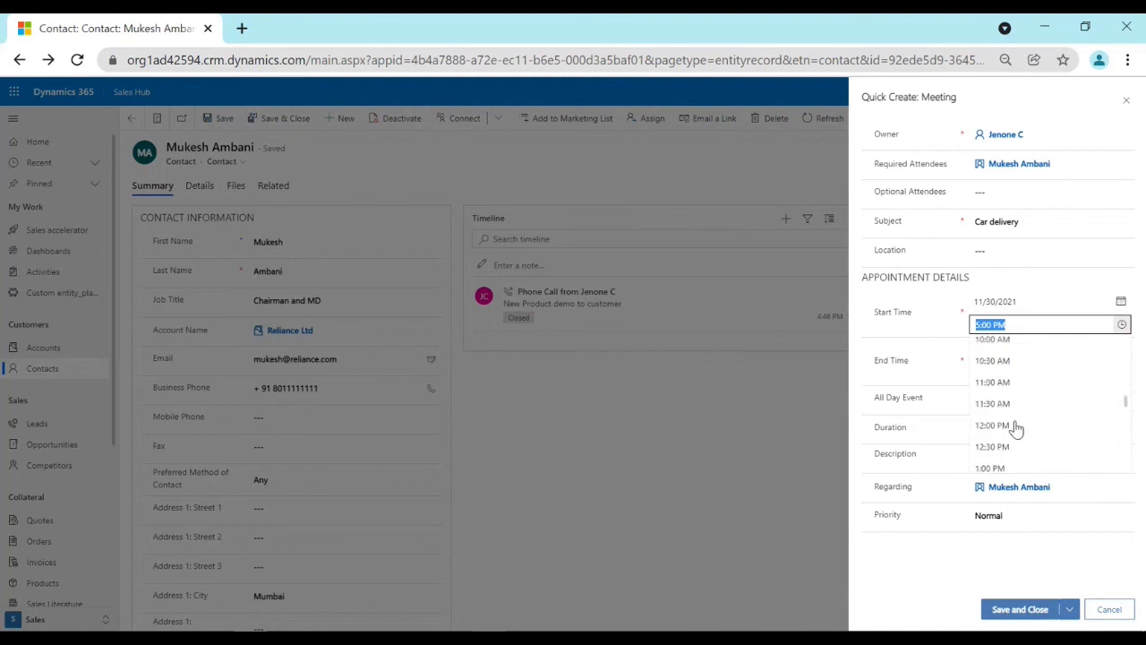
scroll(1015, 427, "down", 1)
left_click(1006, 387)
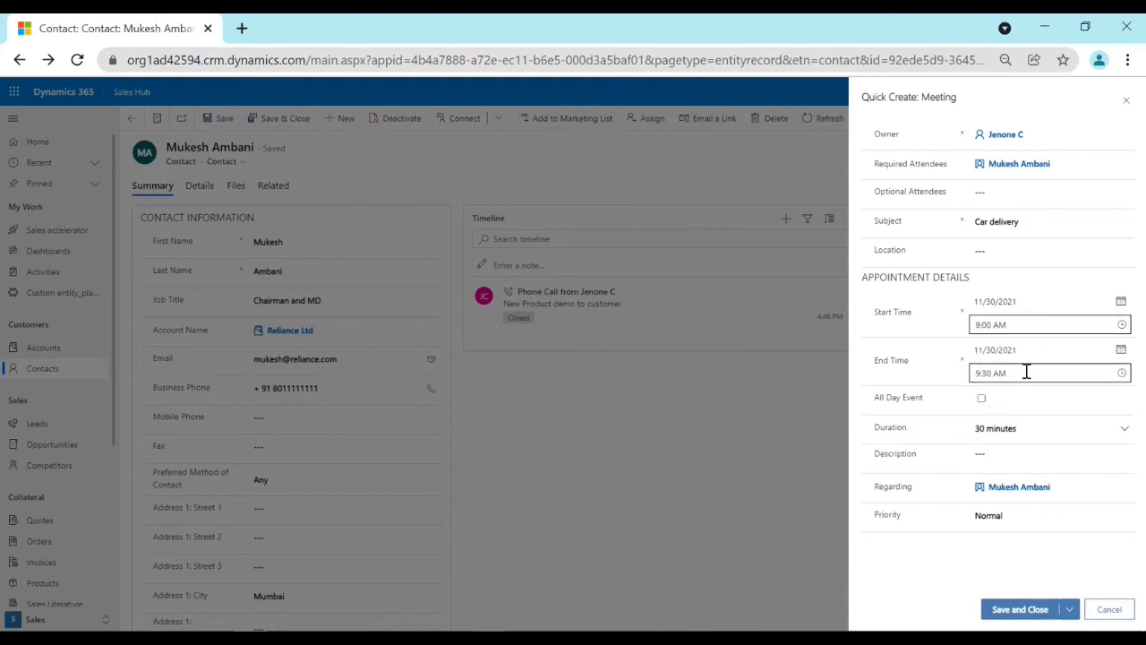
left_click(1020, 609)
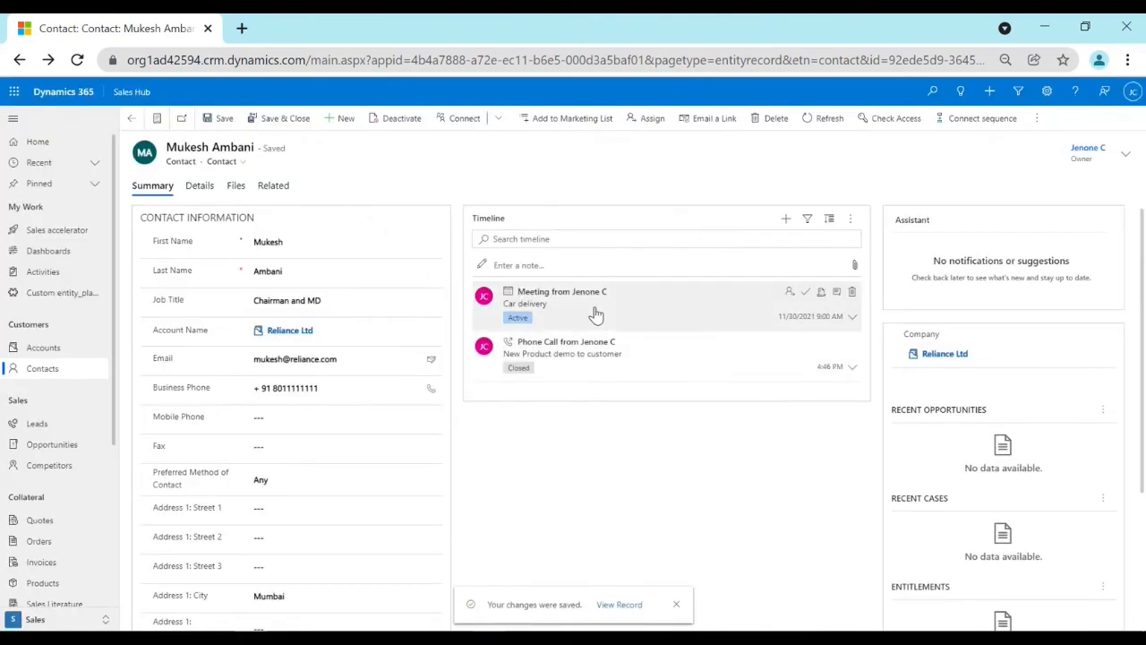
Review the contact's timeline, then open the linked Reliance Ltd account and examine the activities in its timeline.
double_click(494, 220)
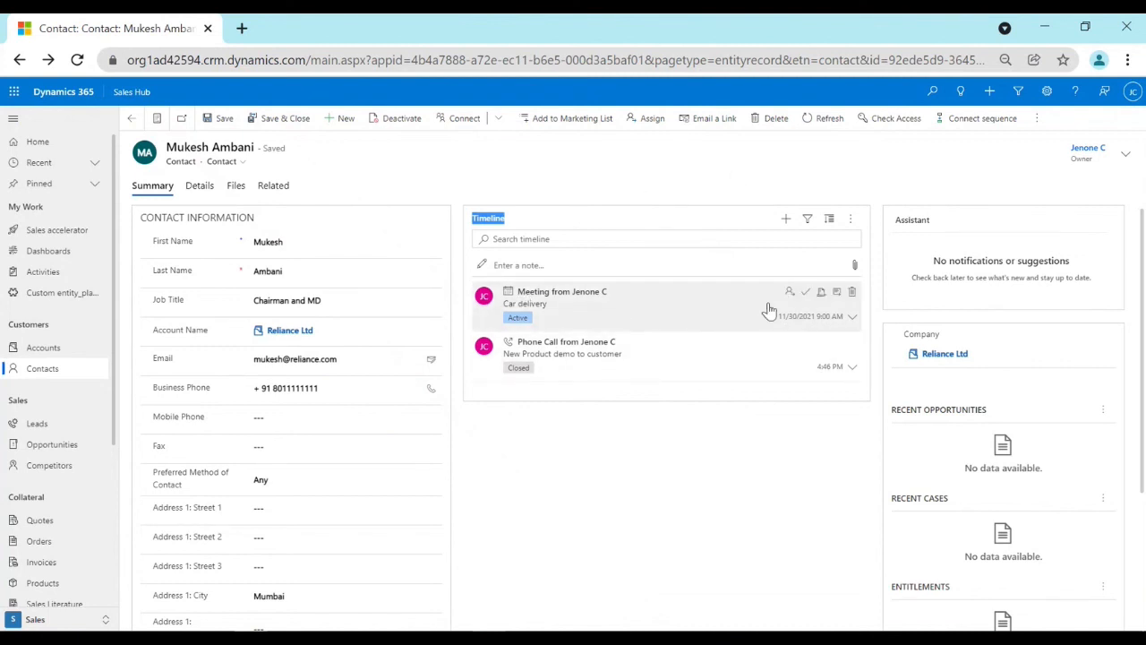
left_click(616, 172)
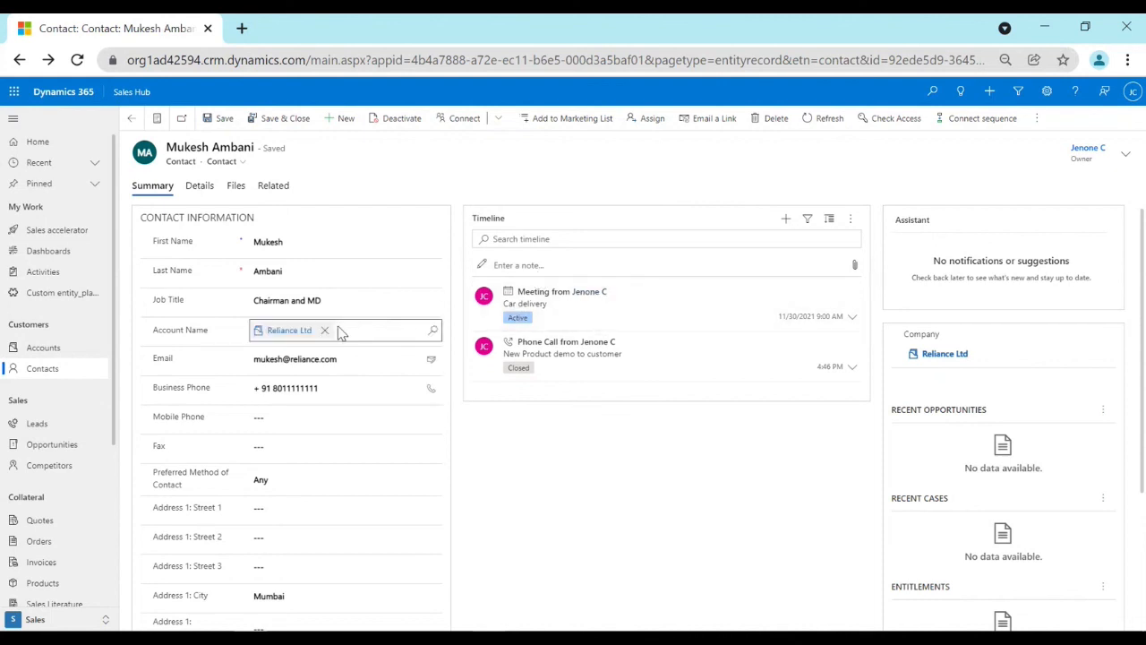
left_click(299, 331)
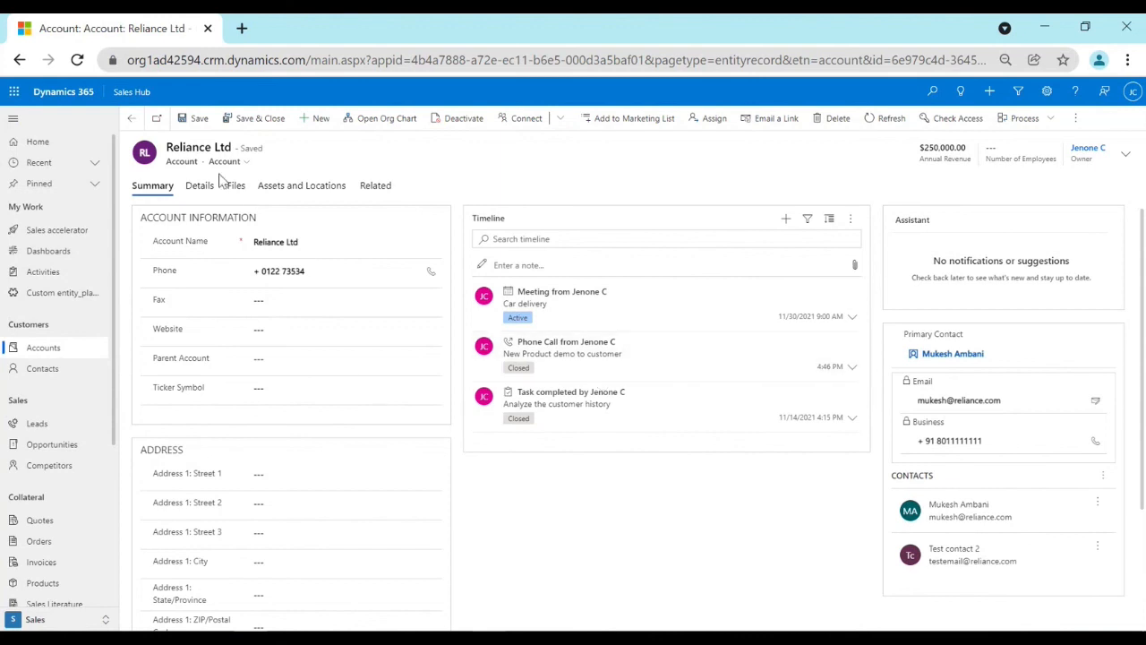
left_click_drag(168, 148, 244, 149)
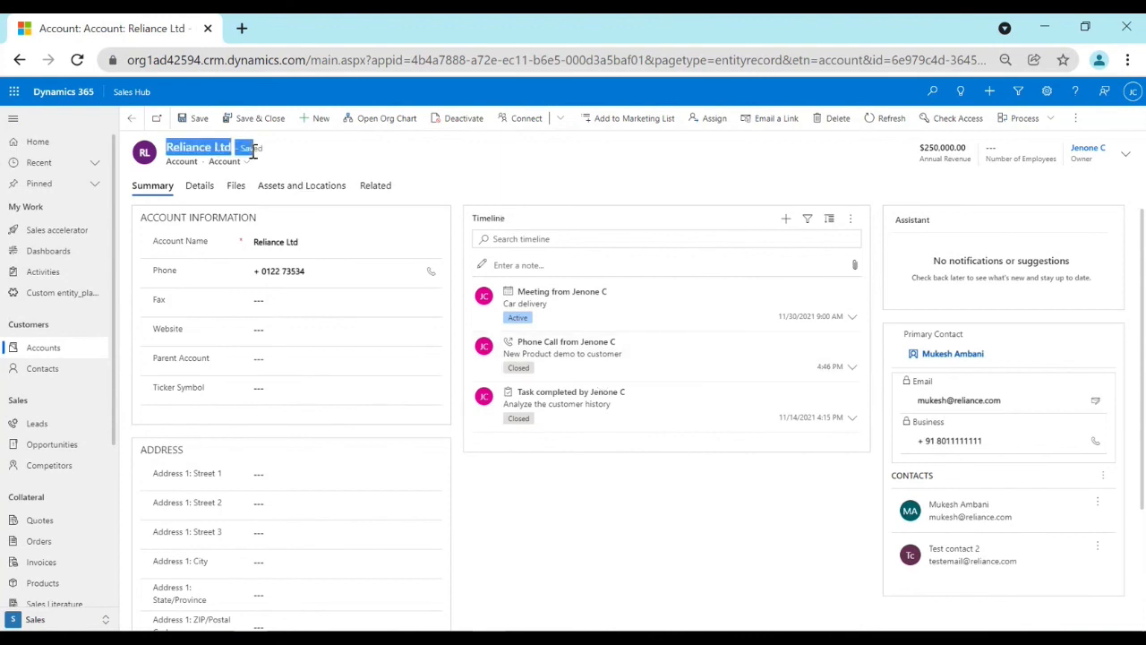
double_click(487, 218)
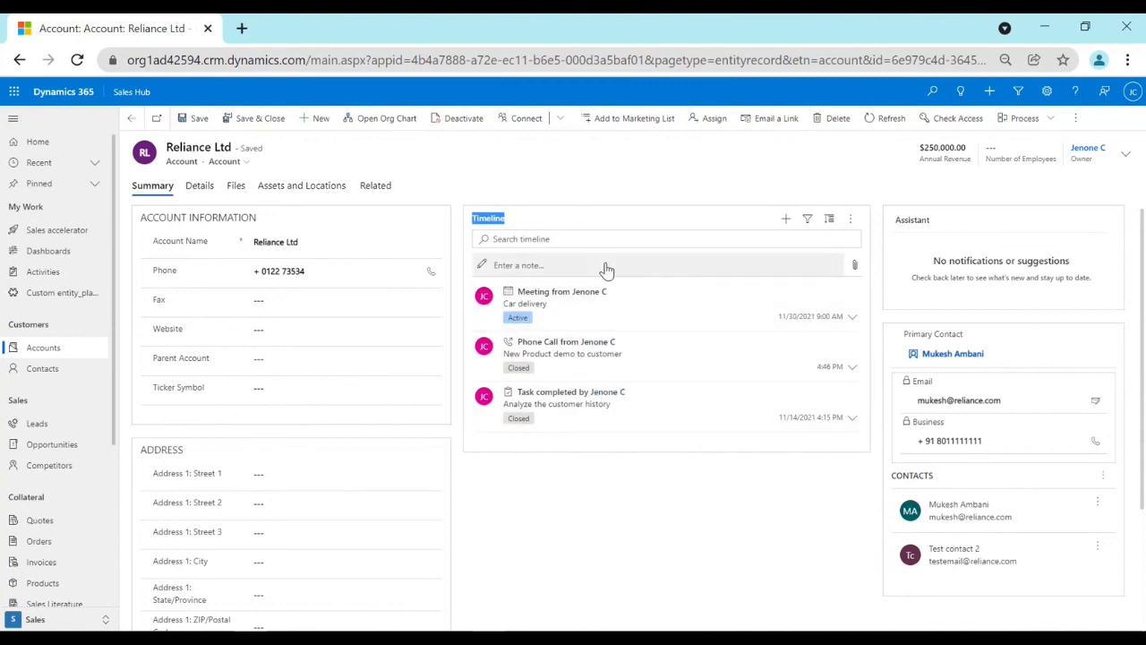
left_click(752, 188)
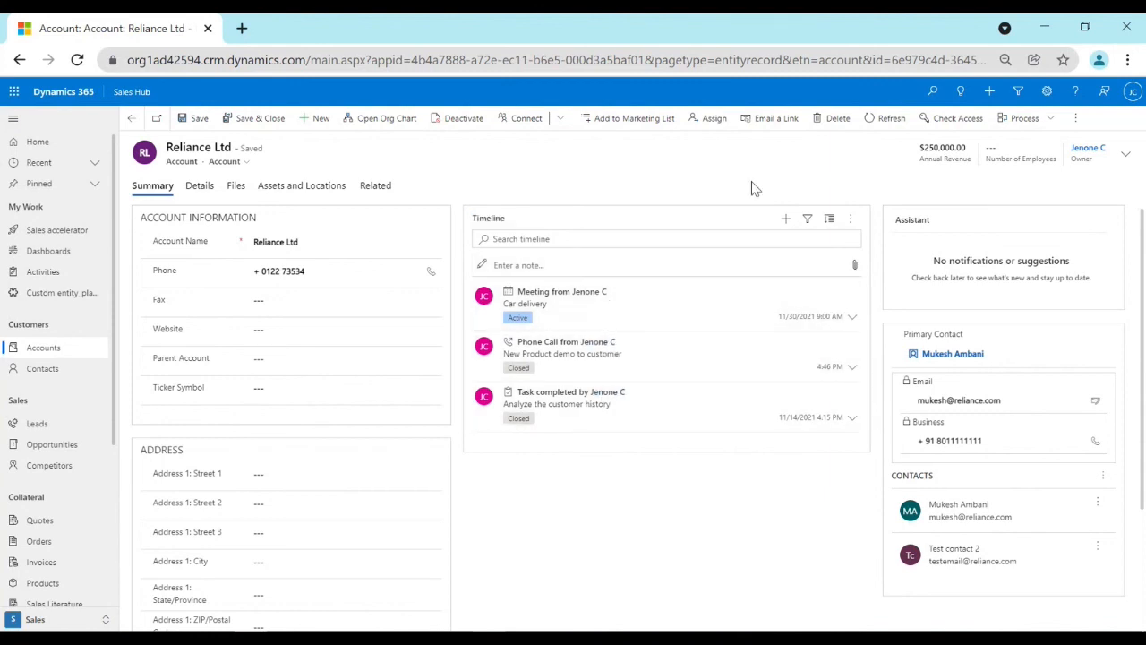